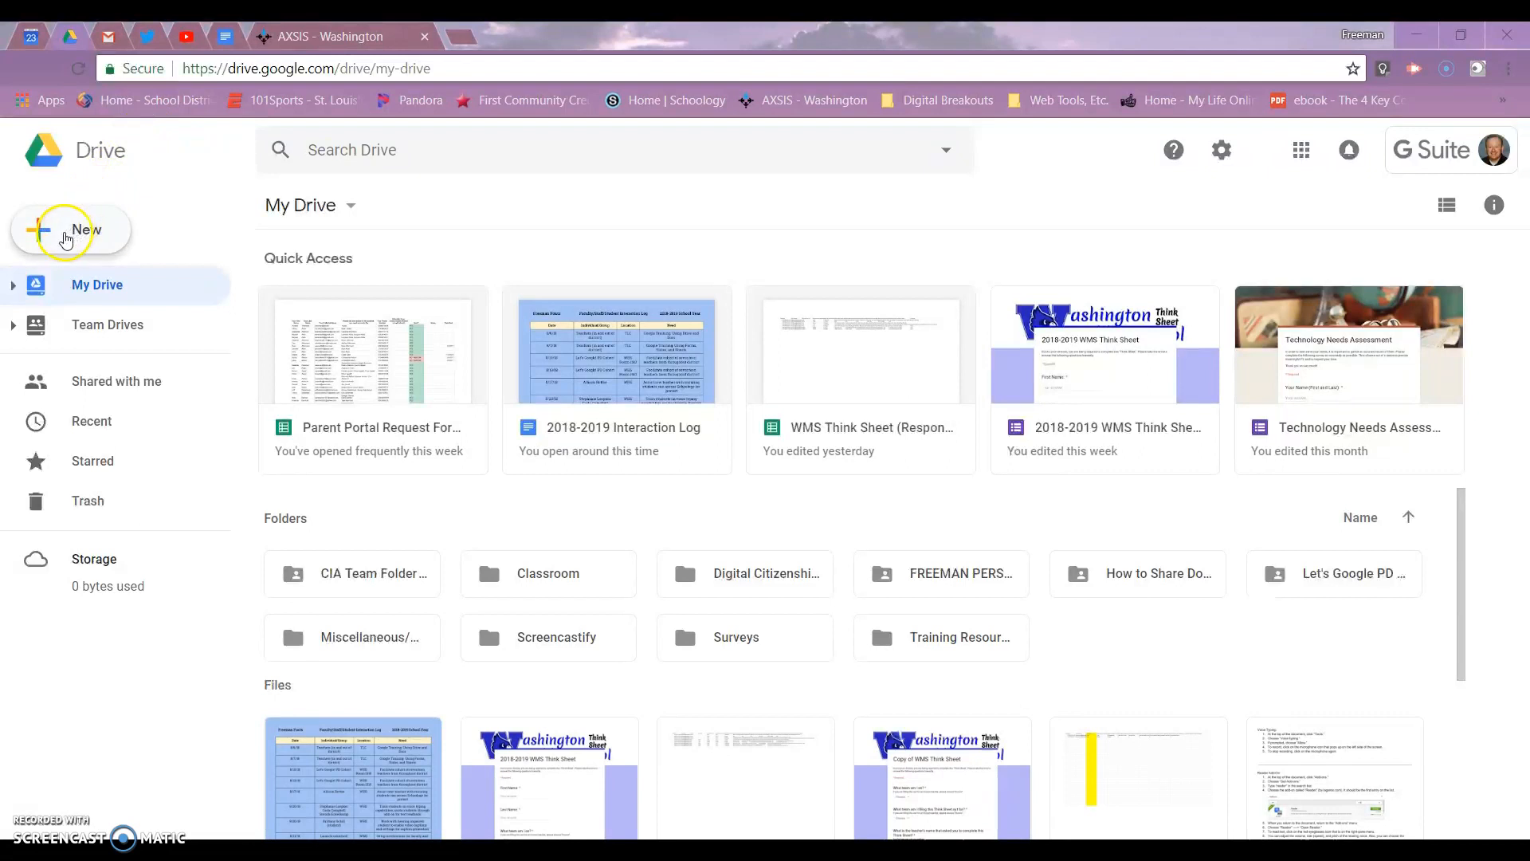
Create a new blank Google Form from My Drive.
{"action": "left_click", "coordinate": [65, 236]}
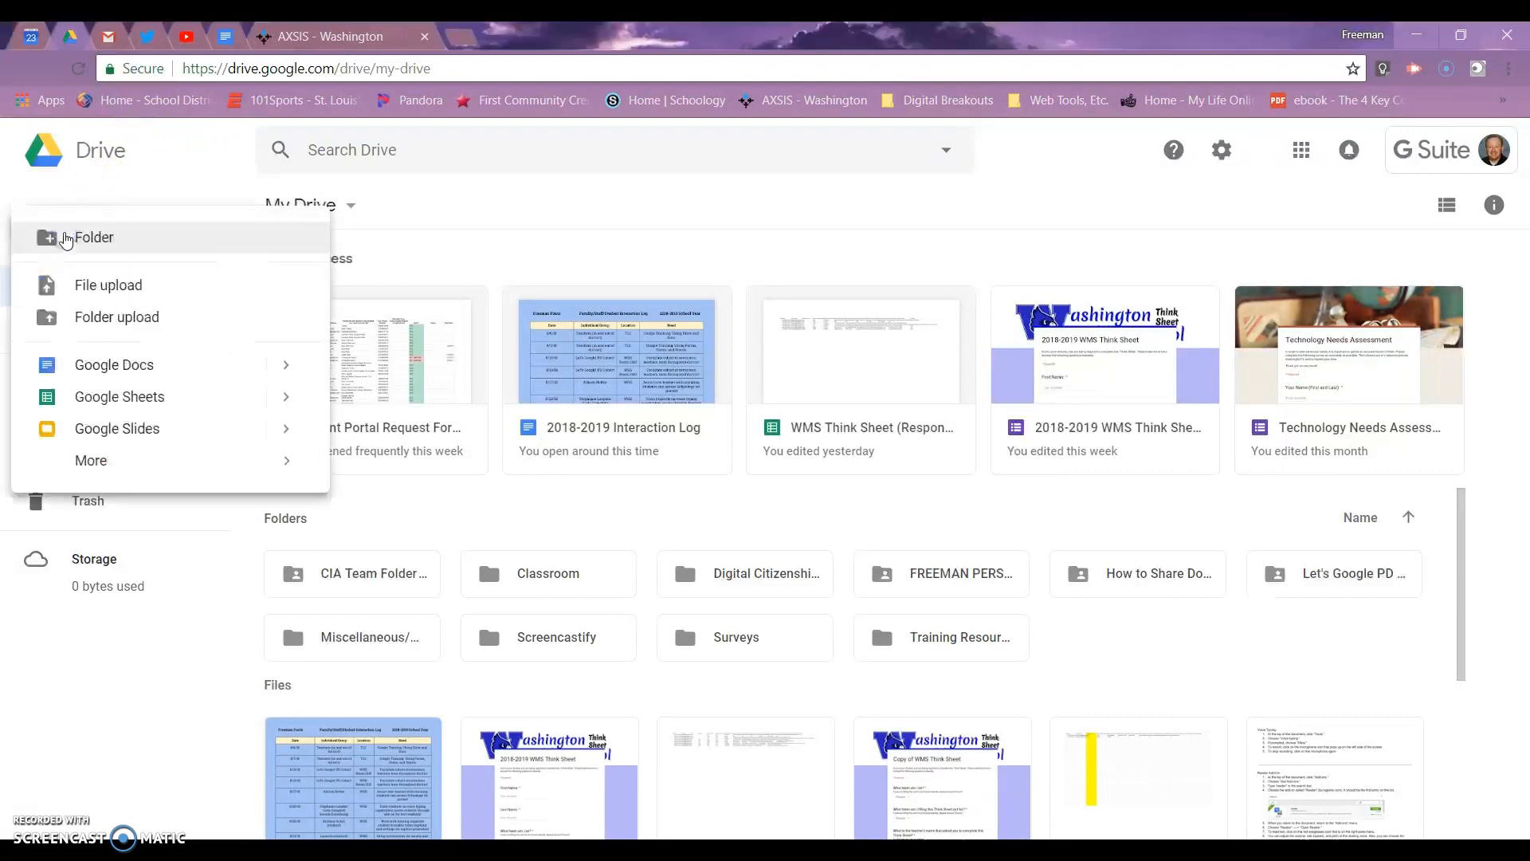
{"action": "mouse_move", "coordinate": [120, 471]}
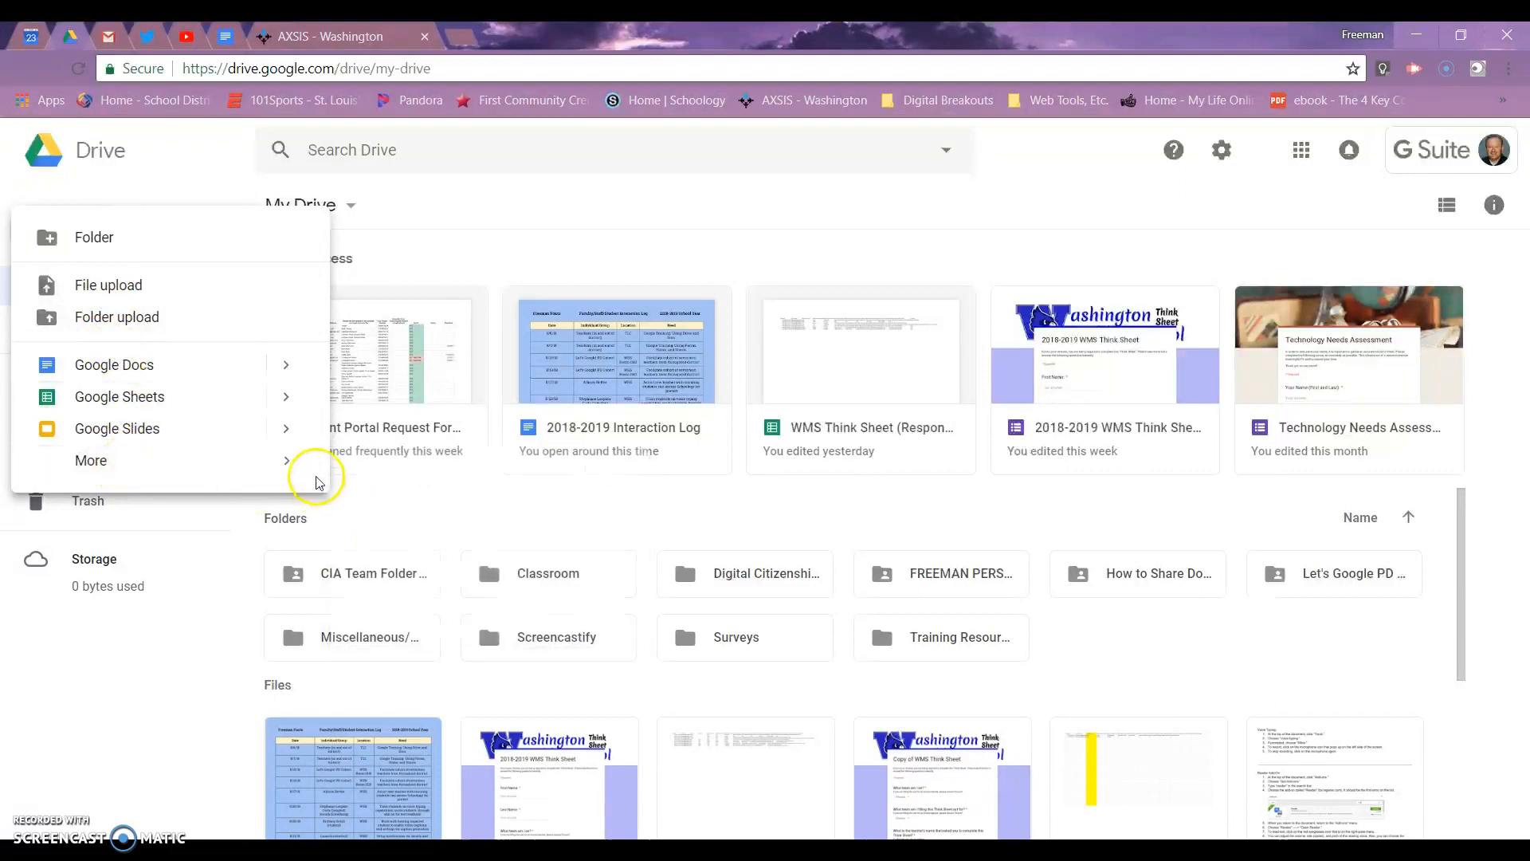
{"action": "mouse_move", "coordinate": [291, 470]}
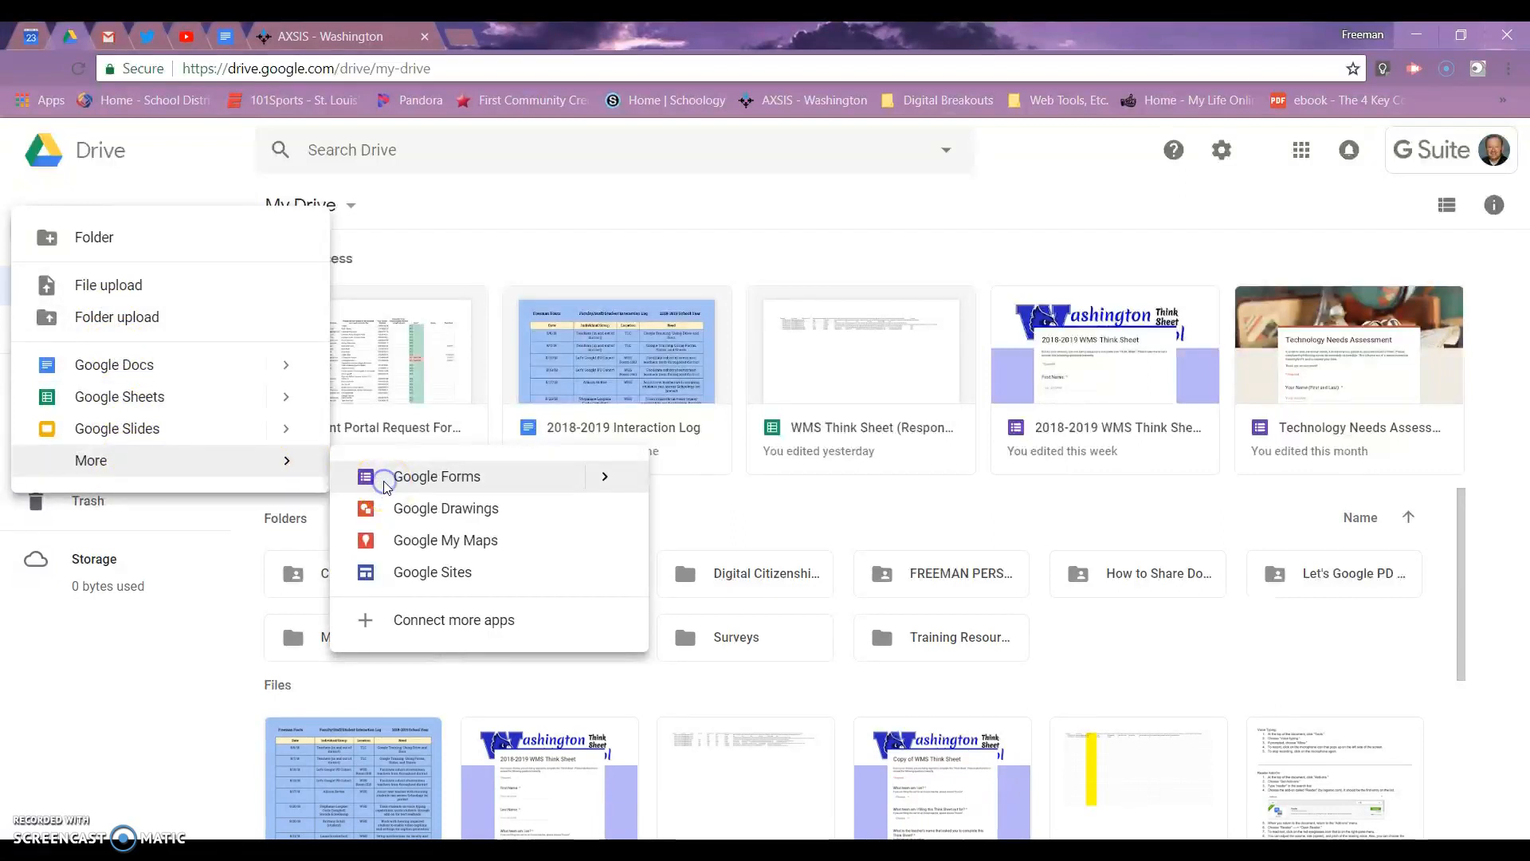
{"action": "left_click", "coordinate": [384, 480]}
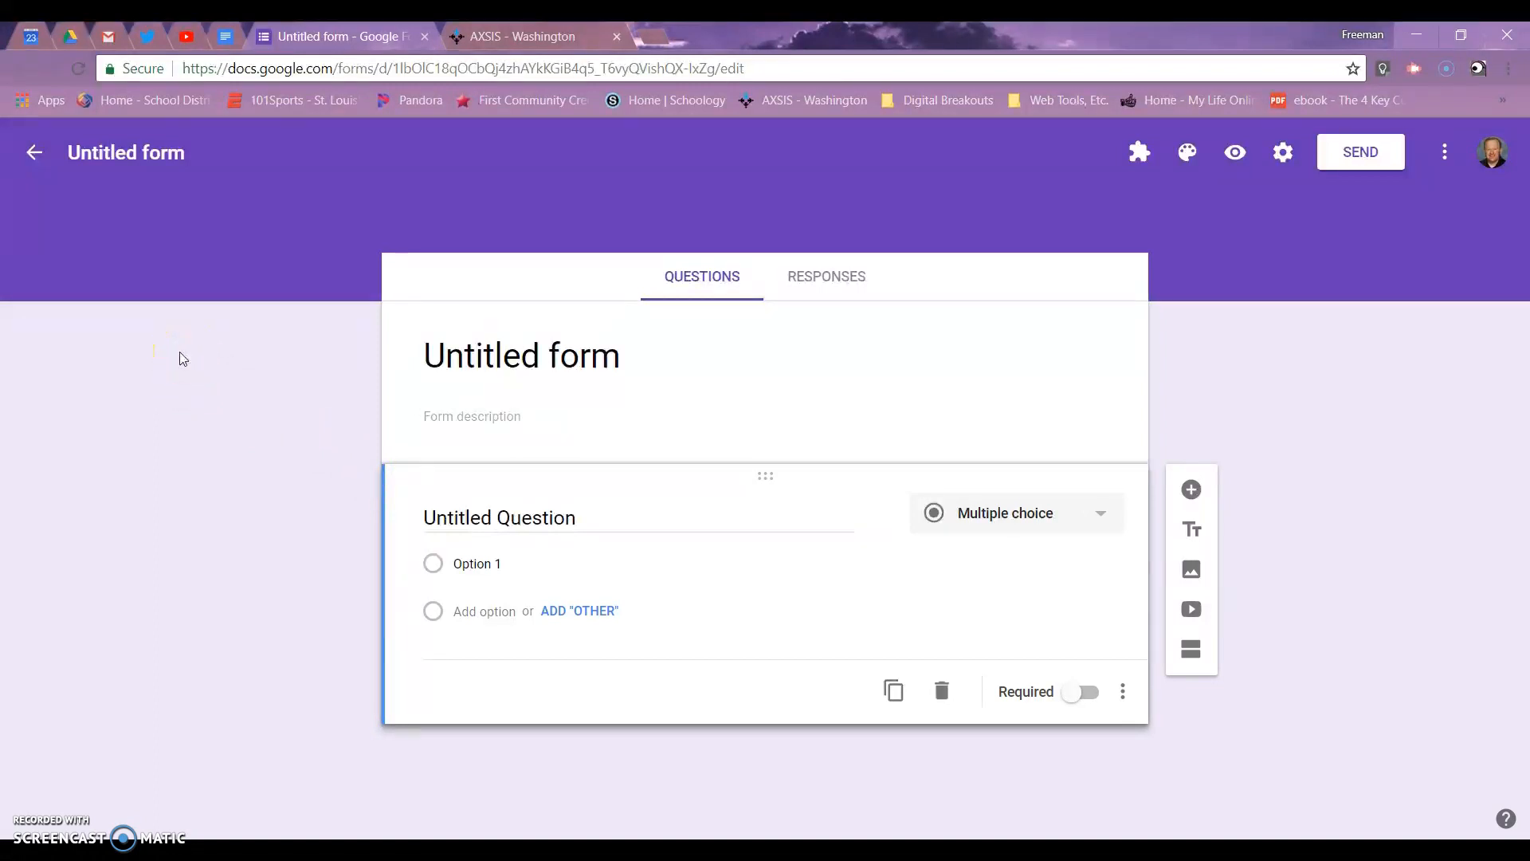
Name the form file "Chapter 1 Quiz" and apply the same name as the form's title.
{"action": "left_click", "coordinate": [145, 155]}
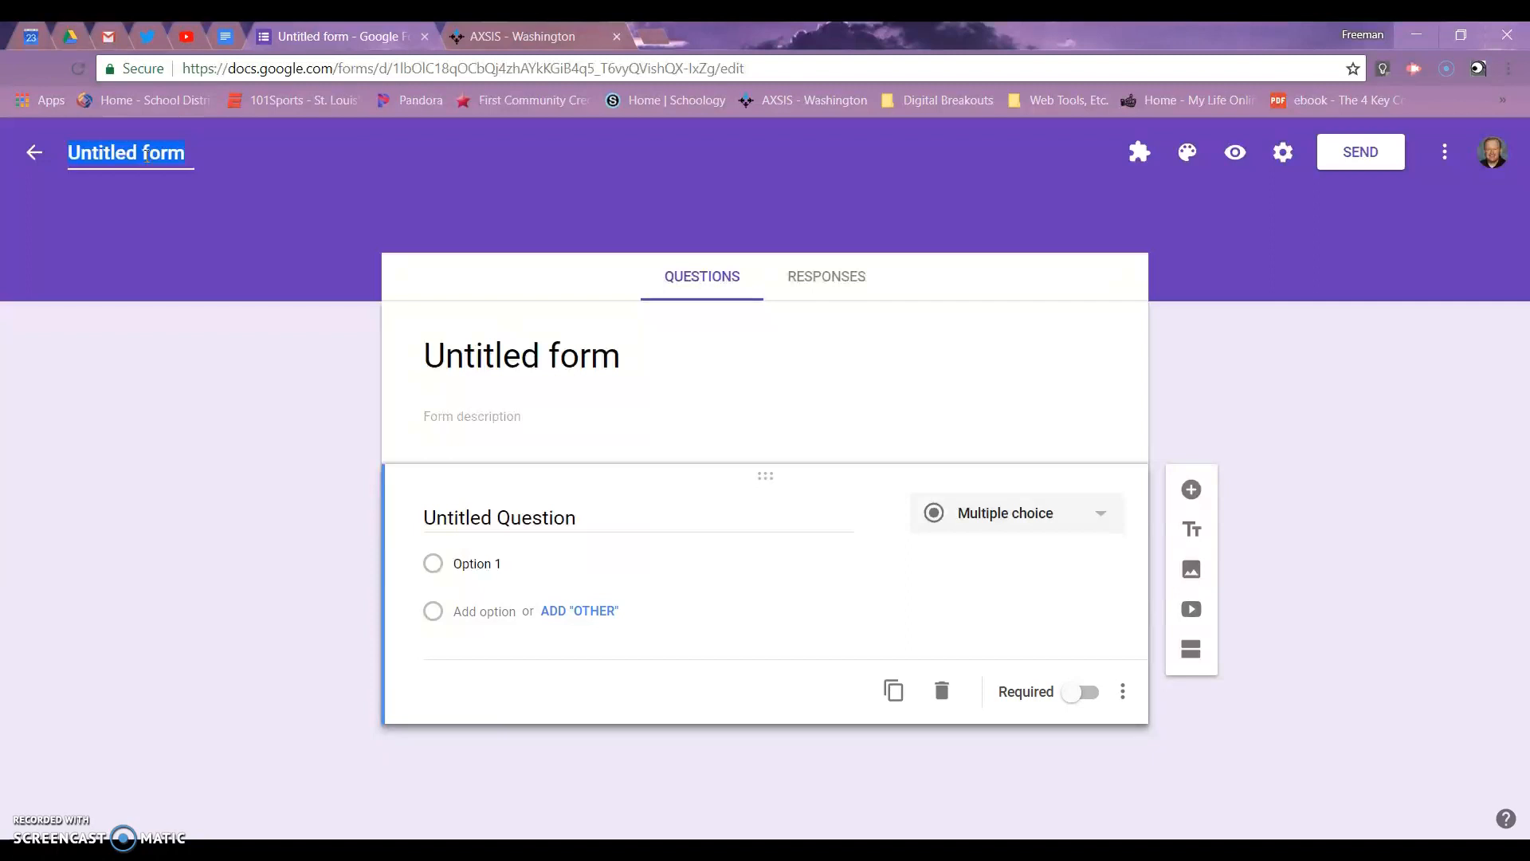
{"action": "type", "text": "Chapter"}
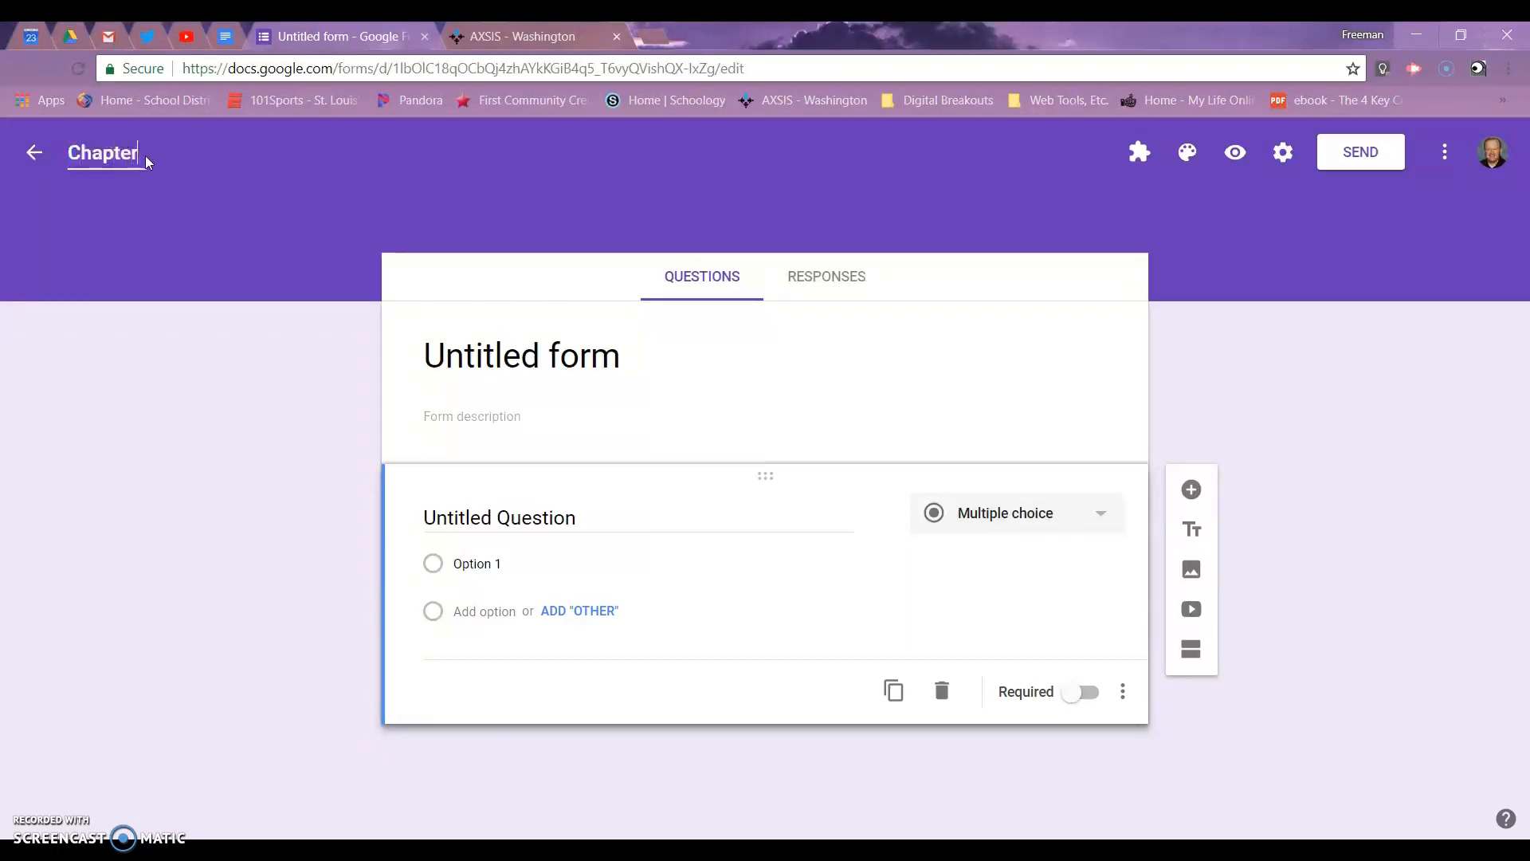
{"action": "type", "text": " 1 Quiz"}
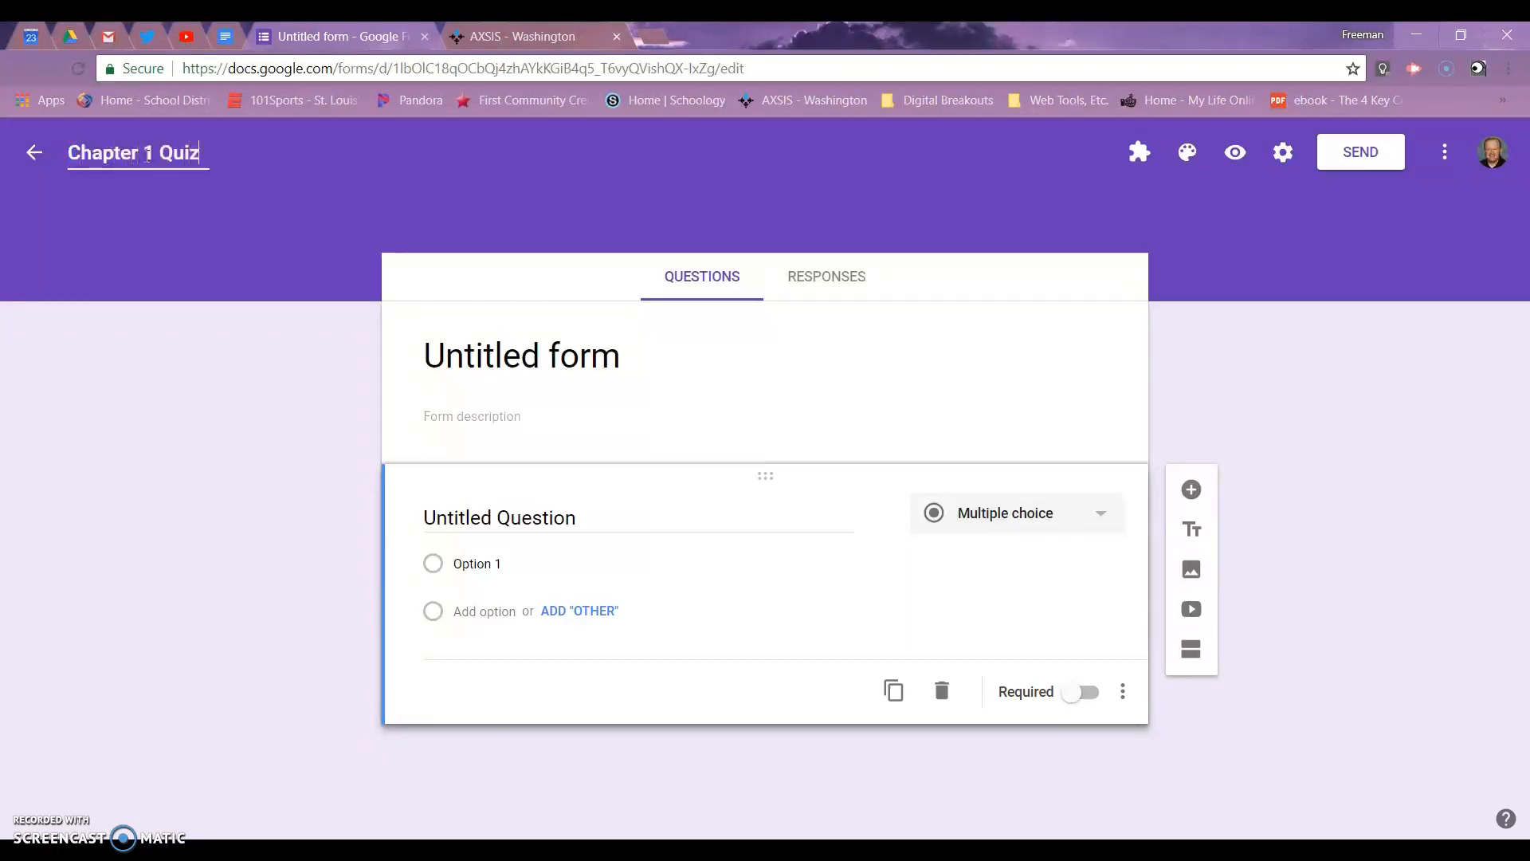
{"action": "left_click", "coordinate": [592, 360]}
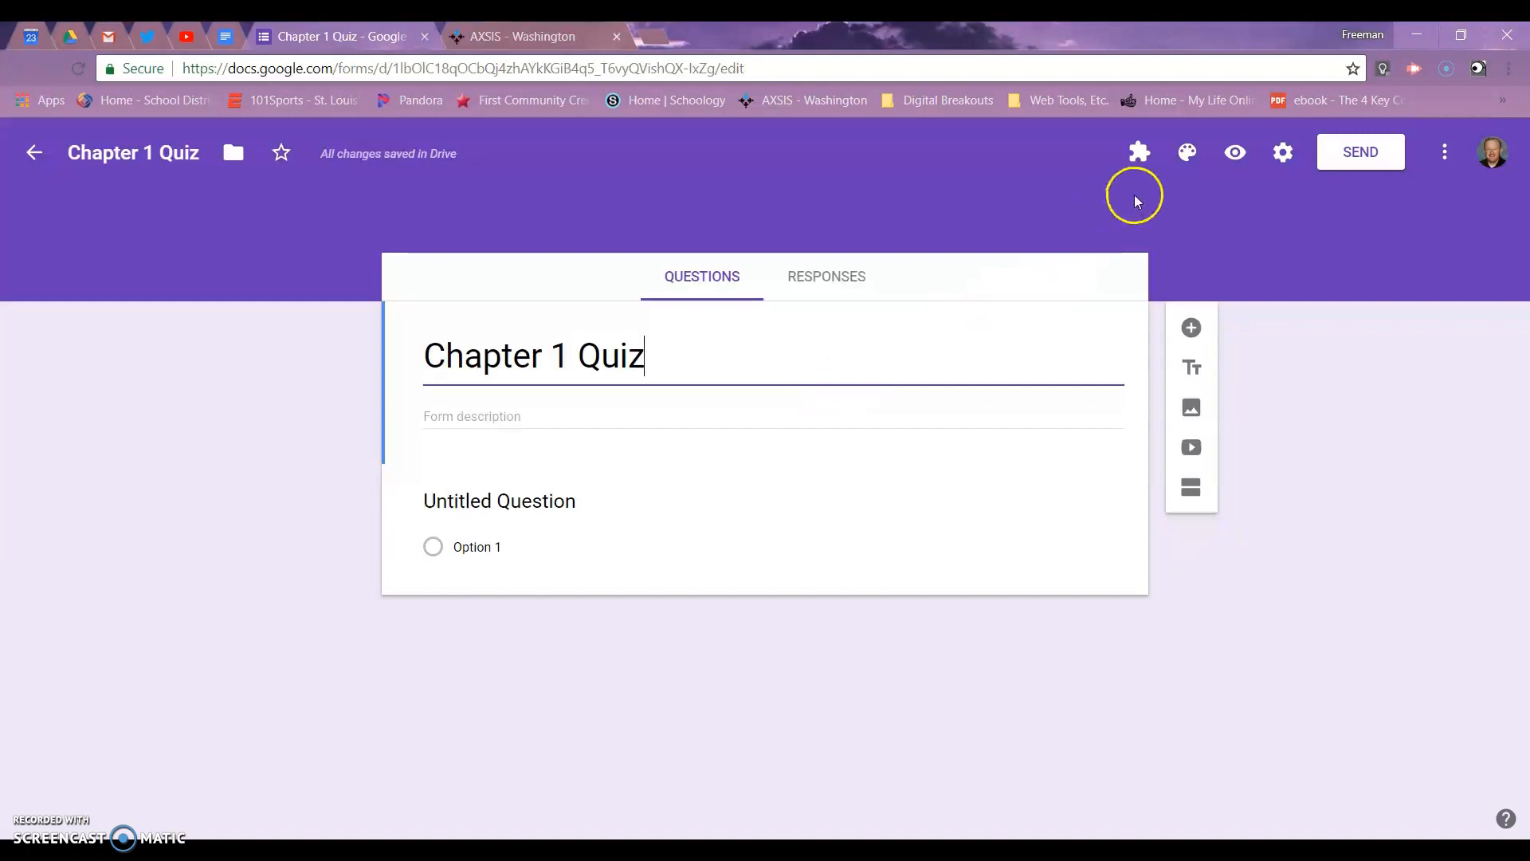
Set the form's theme color to orange with the Dark #ffdba6 background shade.
{"action": "left_click", "coordinate": [1191, 153]}
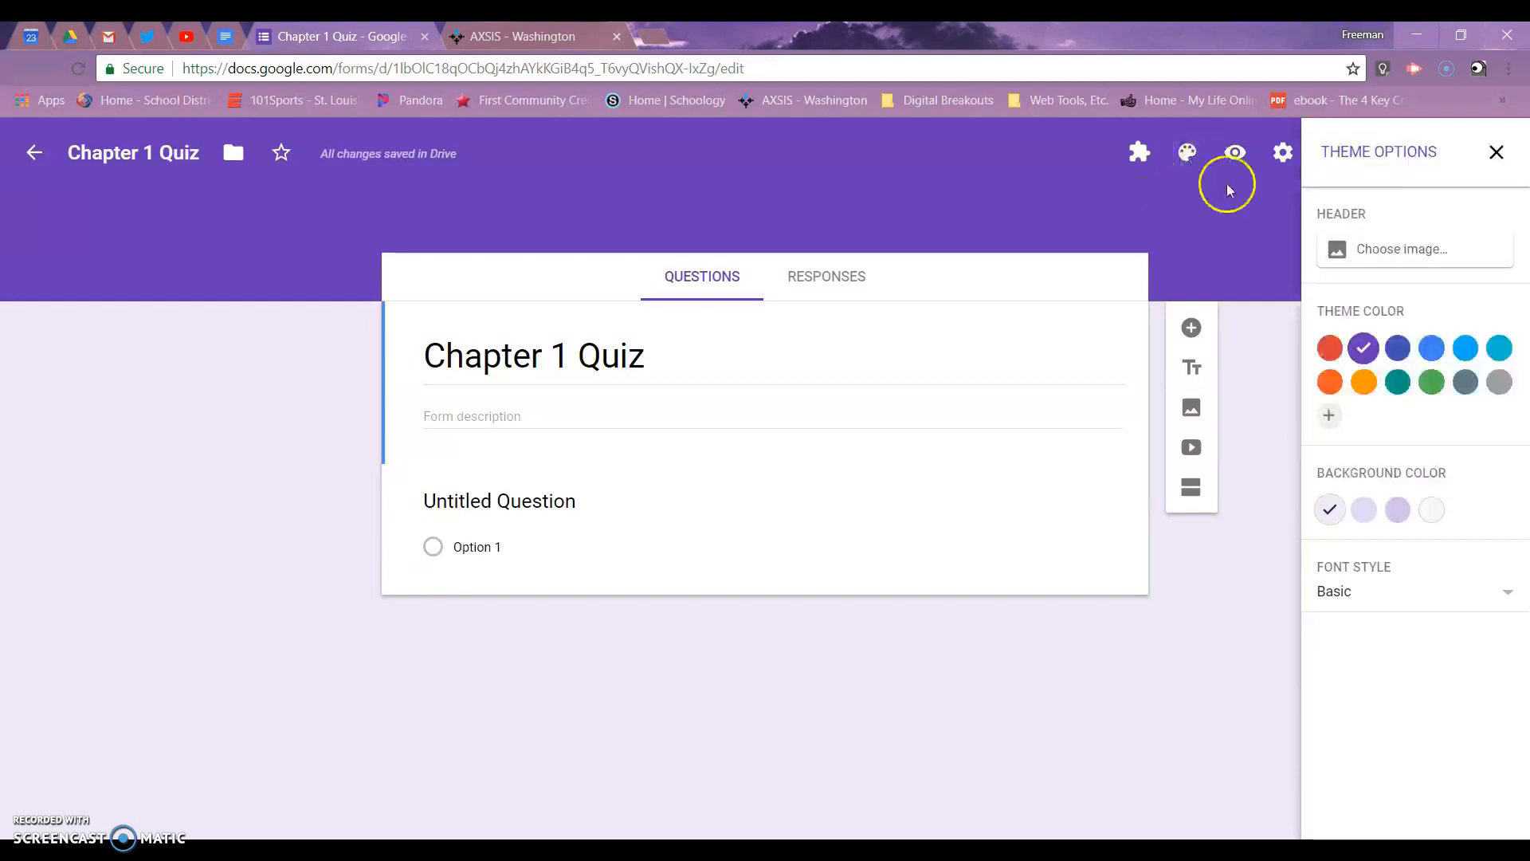
{"action": "left_click", "coordinate": [1367, 385]}
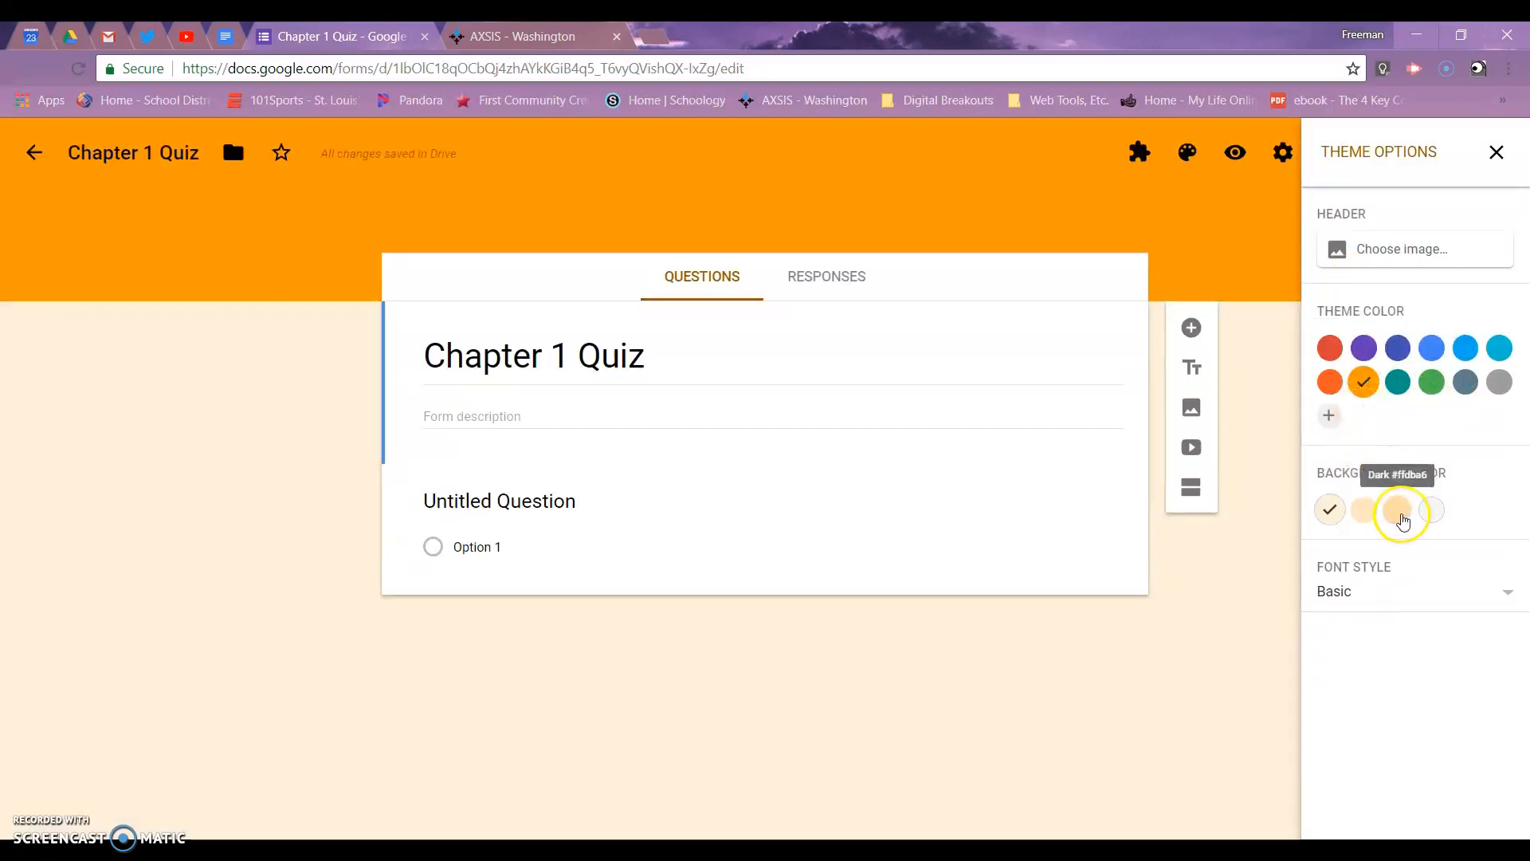
{"action": "left_click", "coordinate": [1402, 519]}
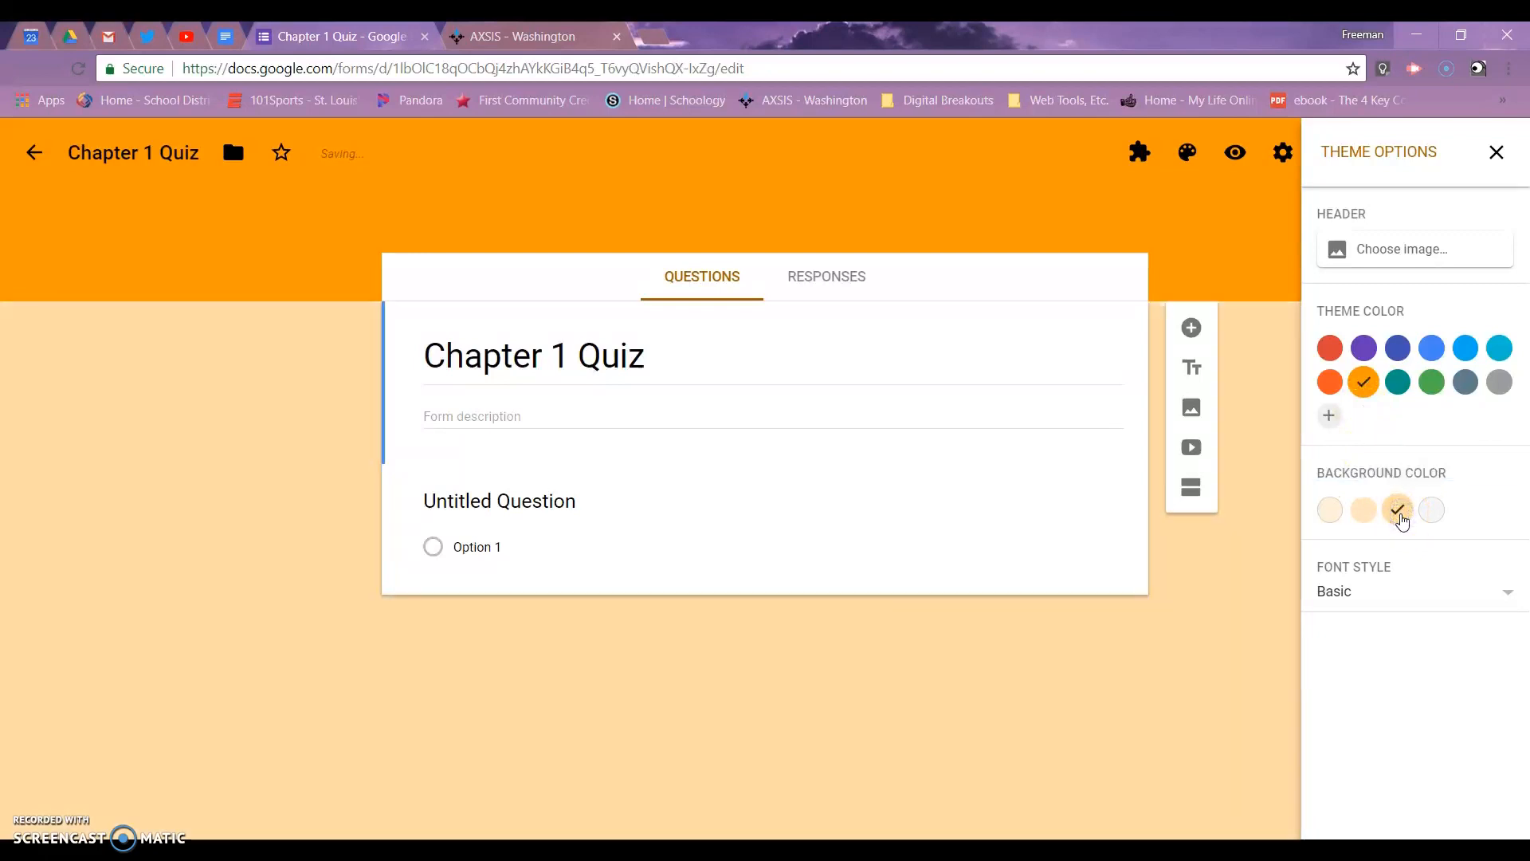
Try the Decorative font style for the form, and settle on the Playful style instead.
{"action": "left_click", "coordinate": [1406, 594]}
{"action": "left_click", "coordinate": [1399, 627]}
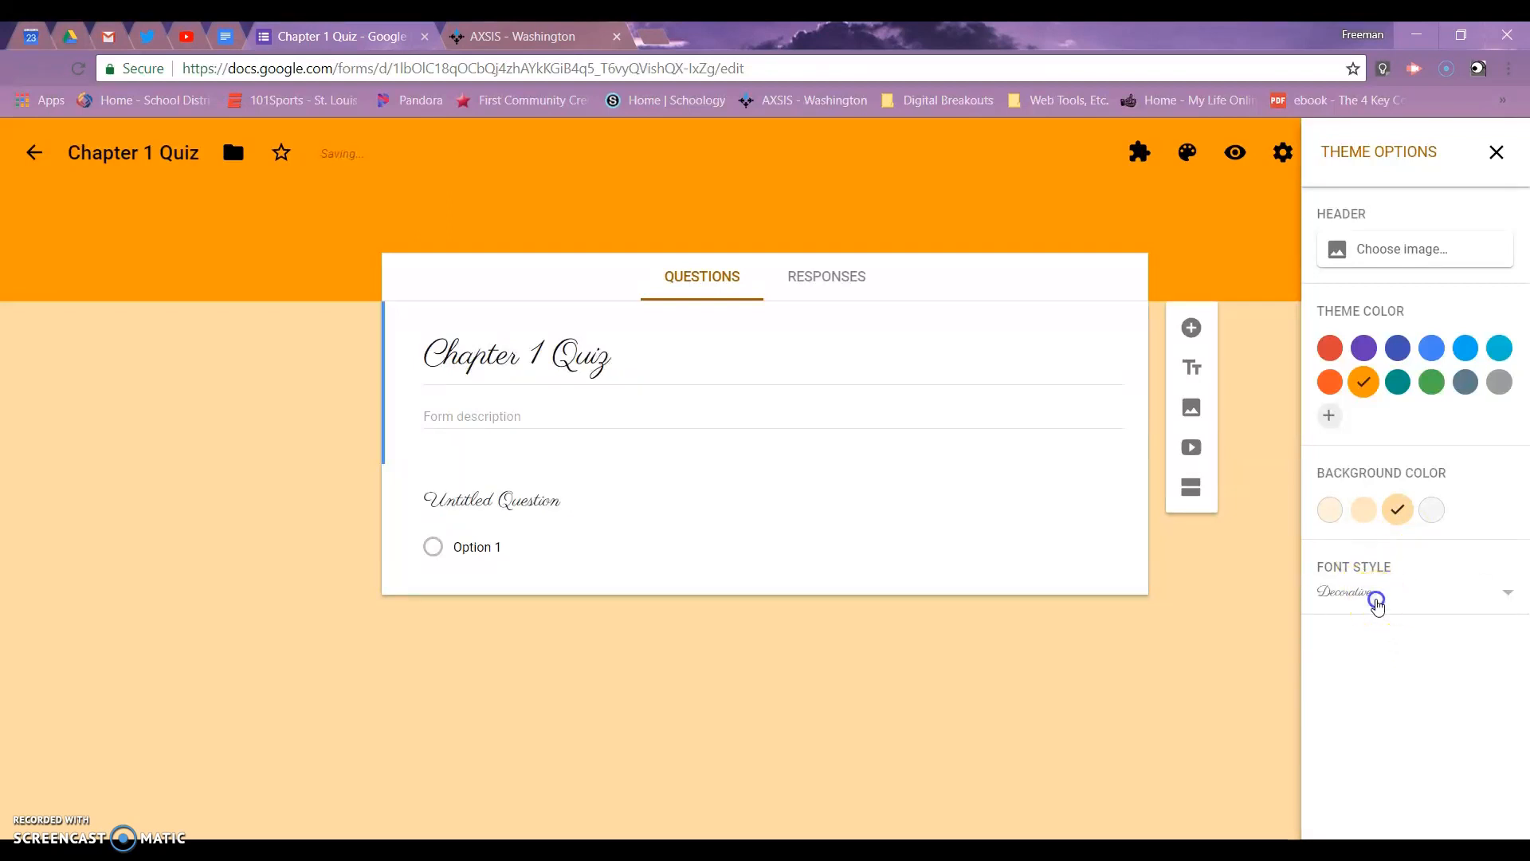
{"action": "left_click", "coordinate": [1376, 599]}
{"action": "left_click", "coordinate": [1377, 649]}
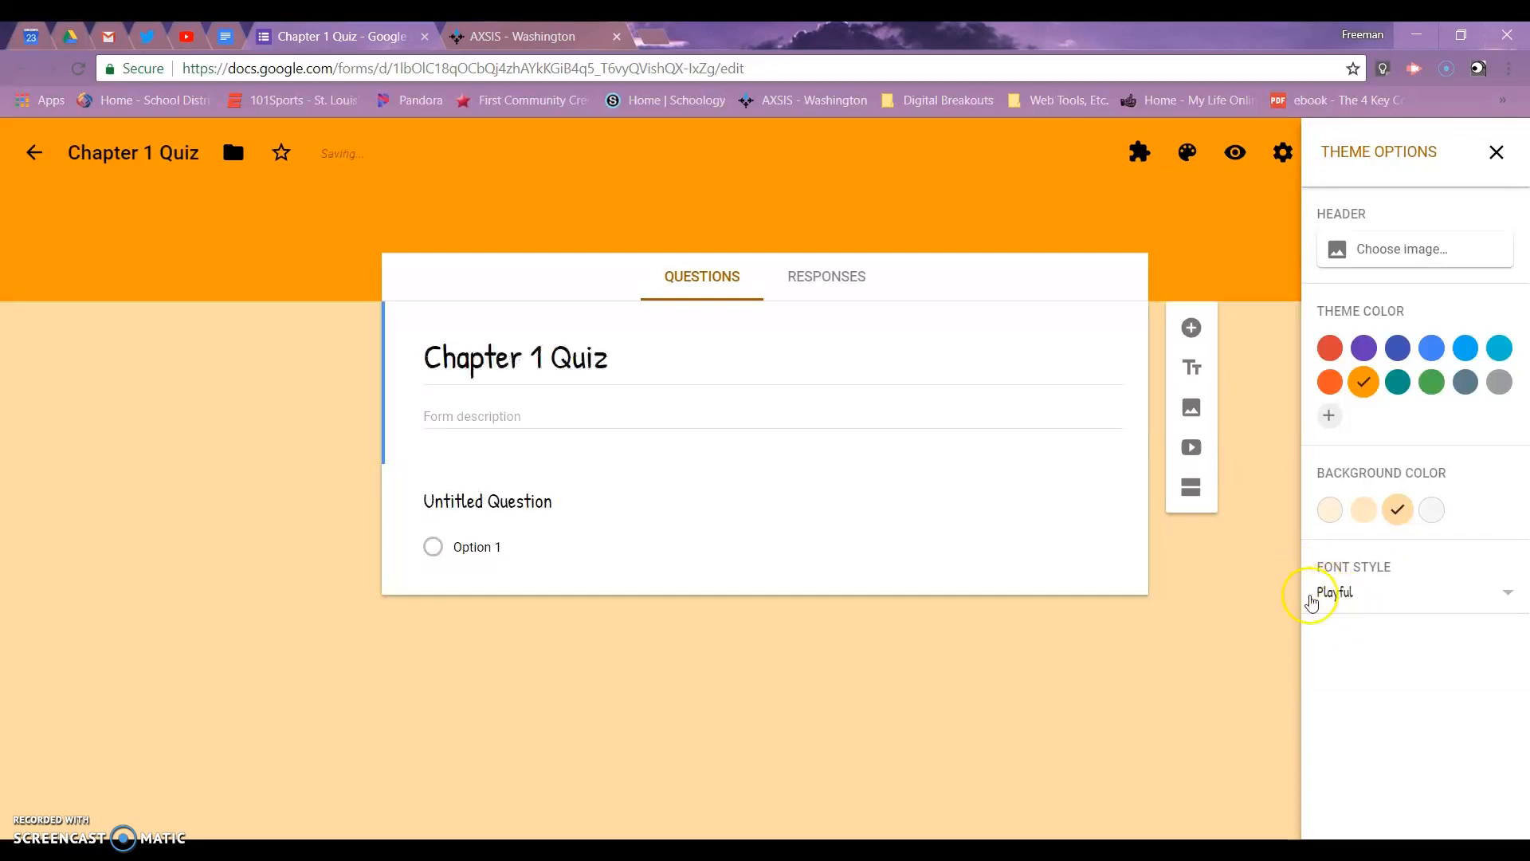
Use the Work and School image of an open book with heart-shaped pages as the form header, and close the theme options.
{"action": "left_click", "coordinate": [1371, 264]}
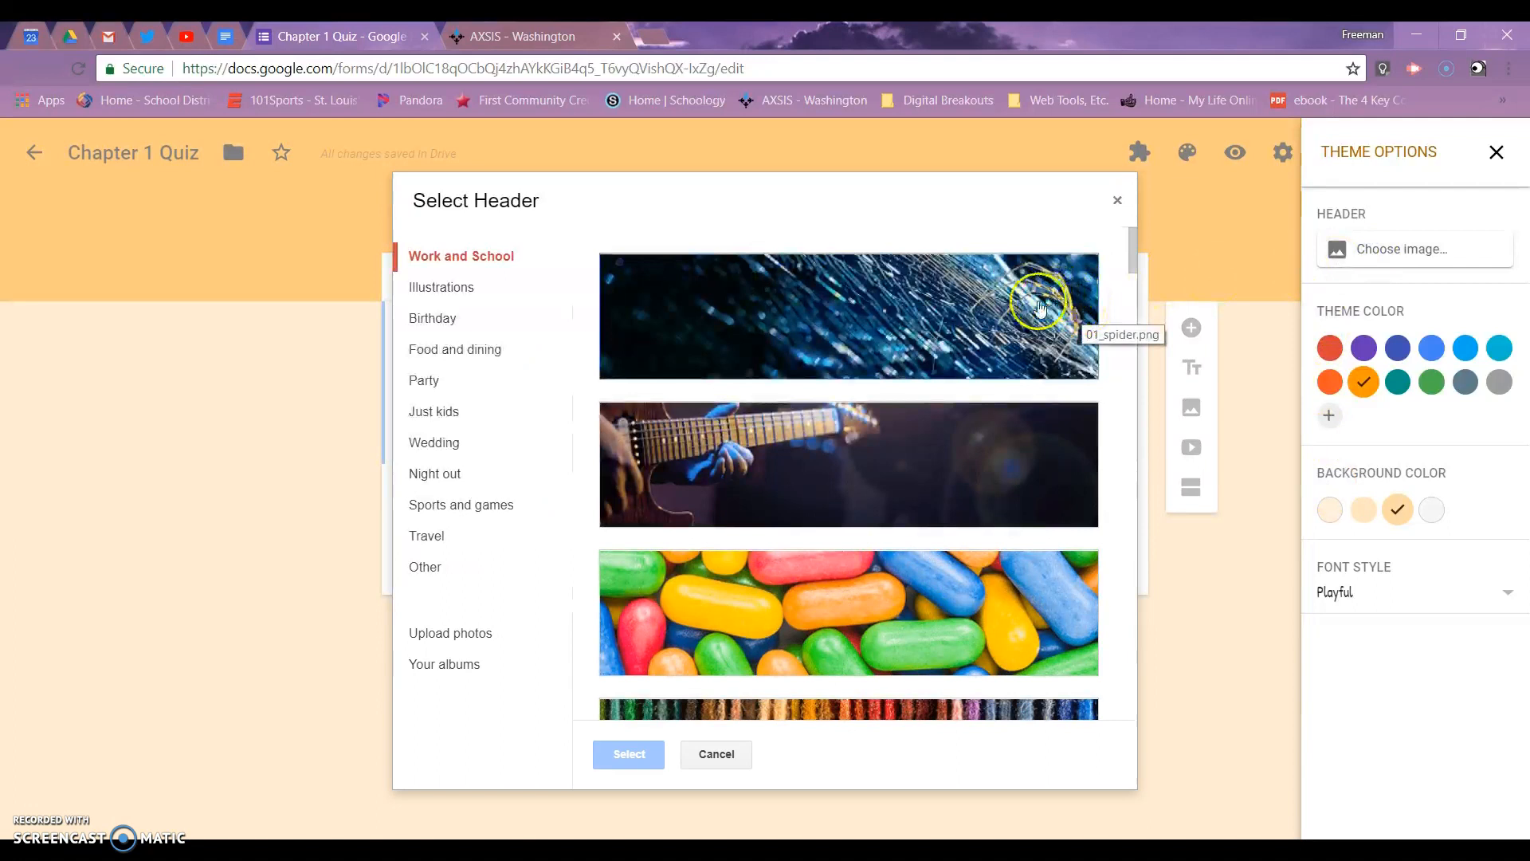
{"action": "scroll", "coordinate": [925, 363], "scroll_direction": "down", "scroll_amount": 3}
{"action": "scroll", "coordinate": [893, 363], "scroll_direction": "down", "scroll_amount": 10}
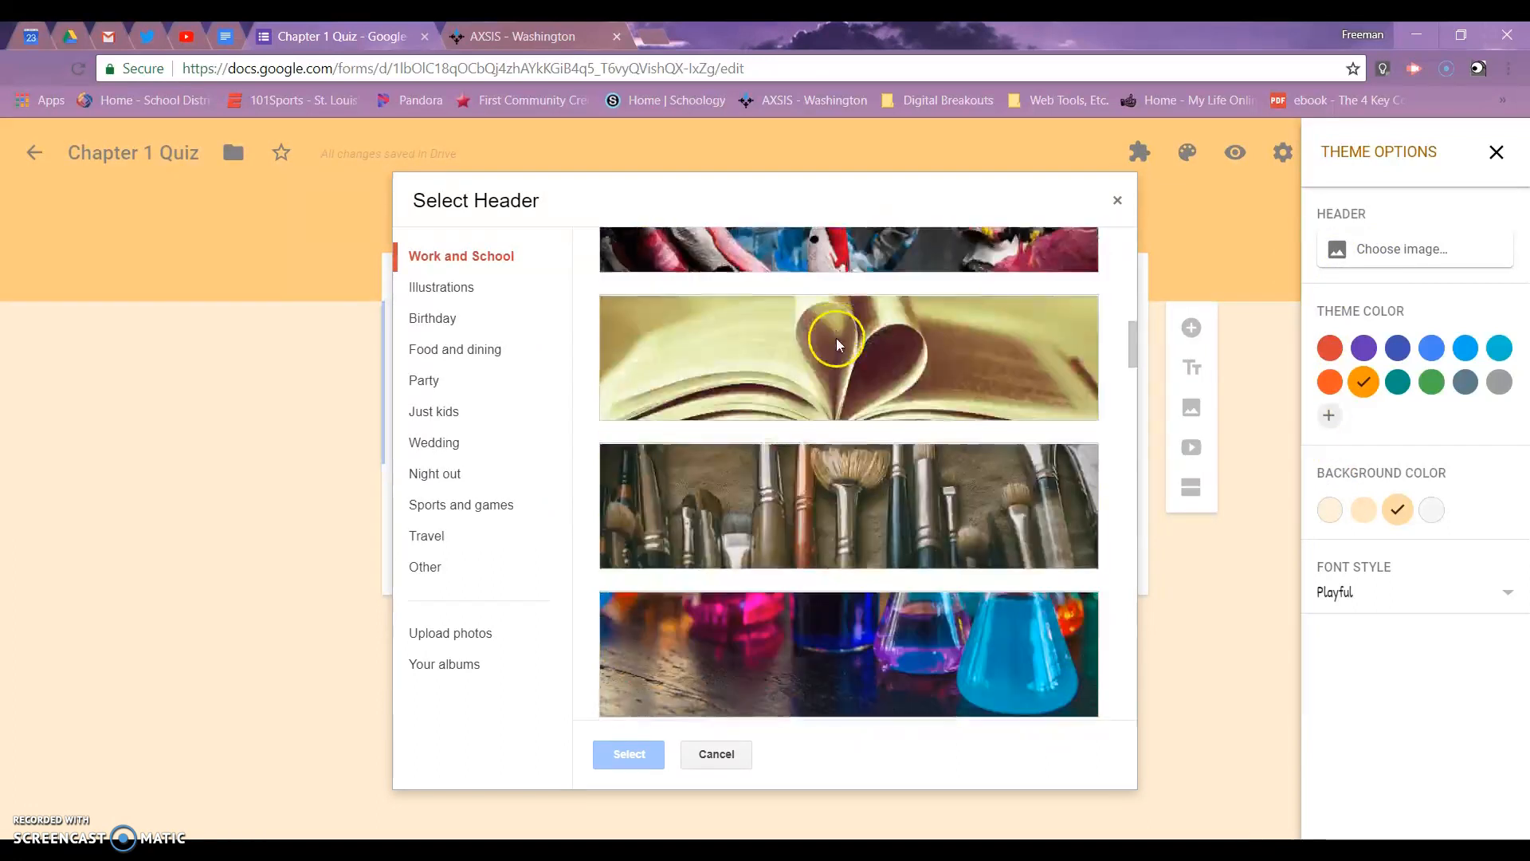
{"action": "left_click", "coordinate": [718, 346]}
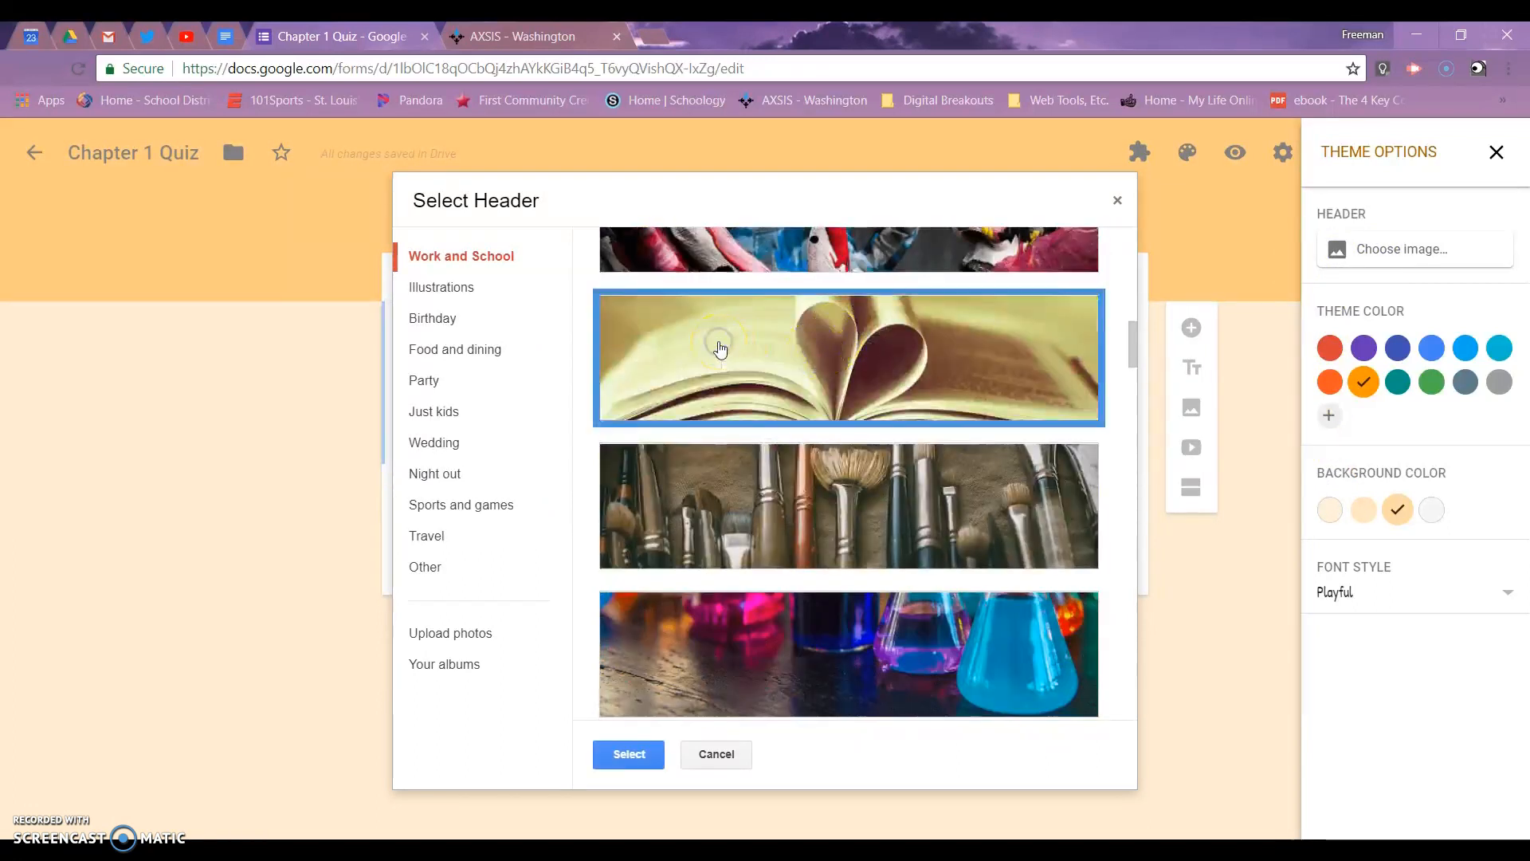
{"action": "left_click", "coordinate": [653, 758]}
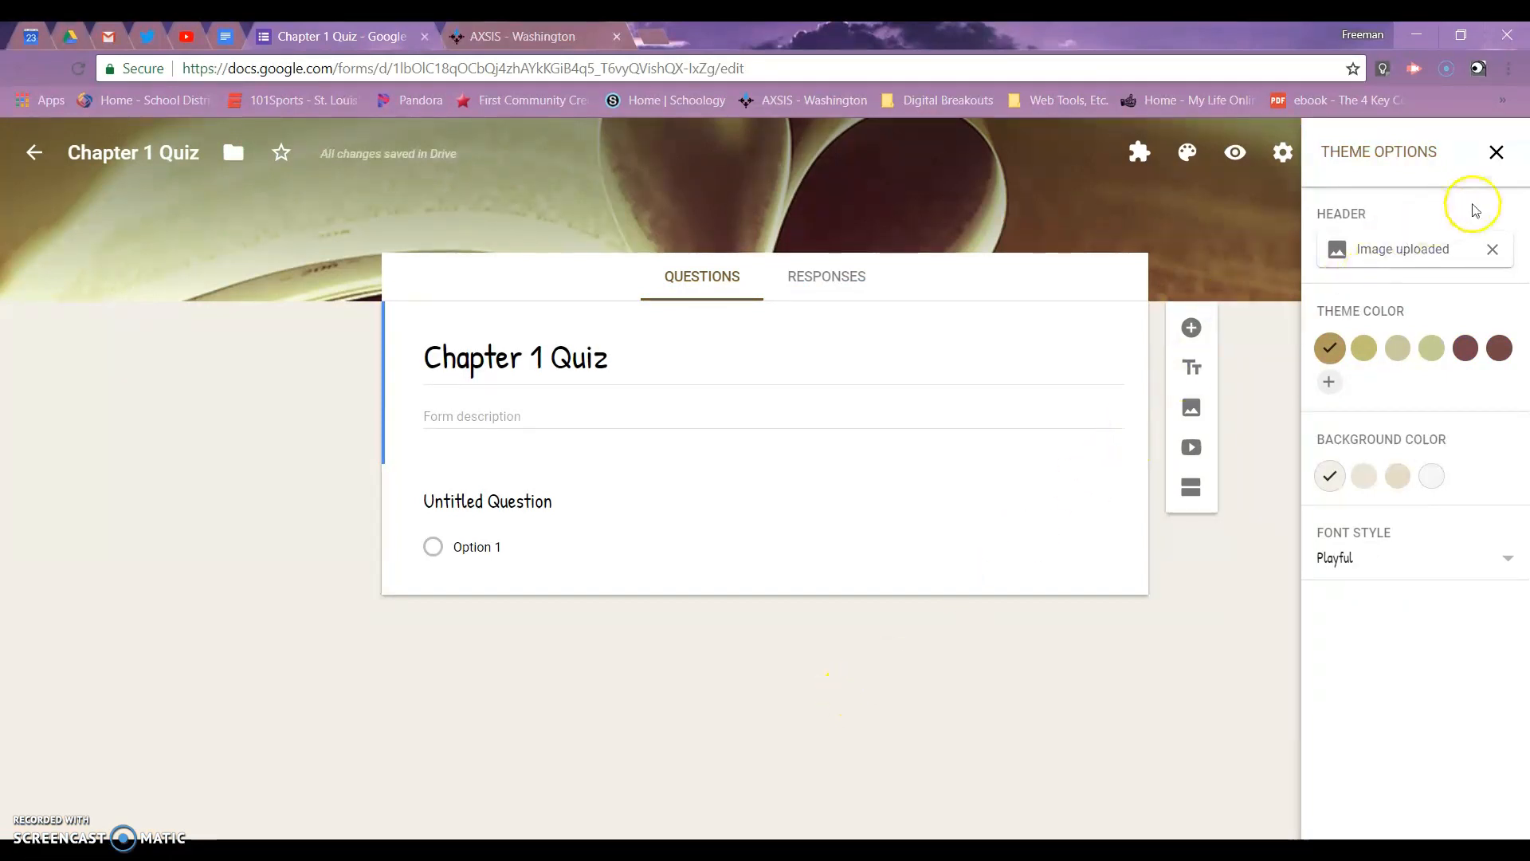
{"action": "left_click", "coordinate": [1494, 154]}
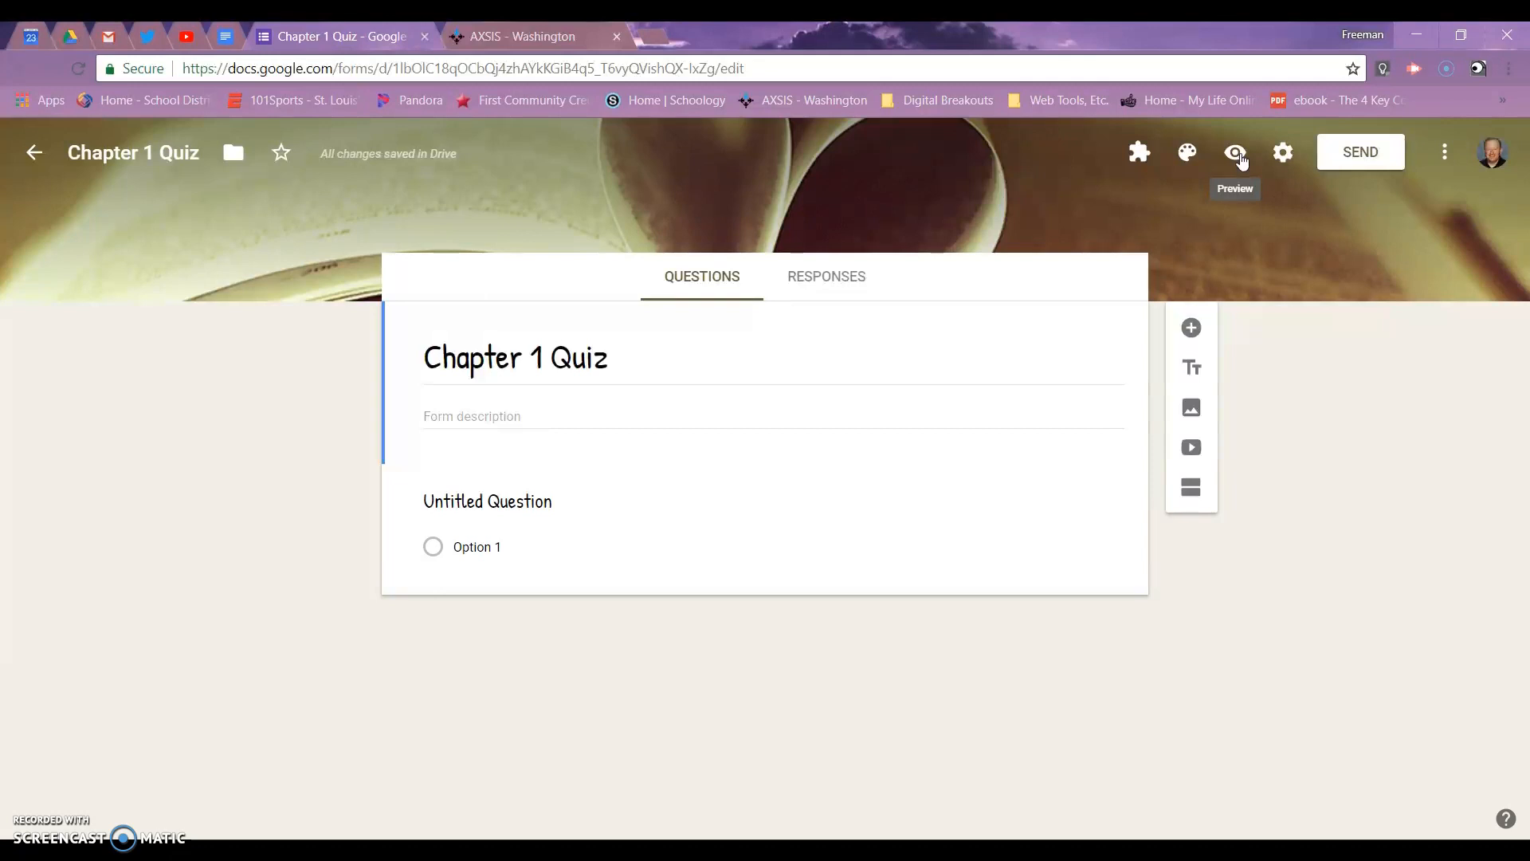
In the form's general settings, enable collecting email addresses and limit respondents to 1 response.
{"action": "left_click", "coordinate": [1278, 161]}
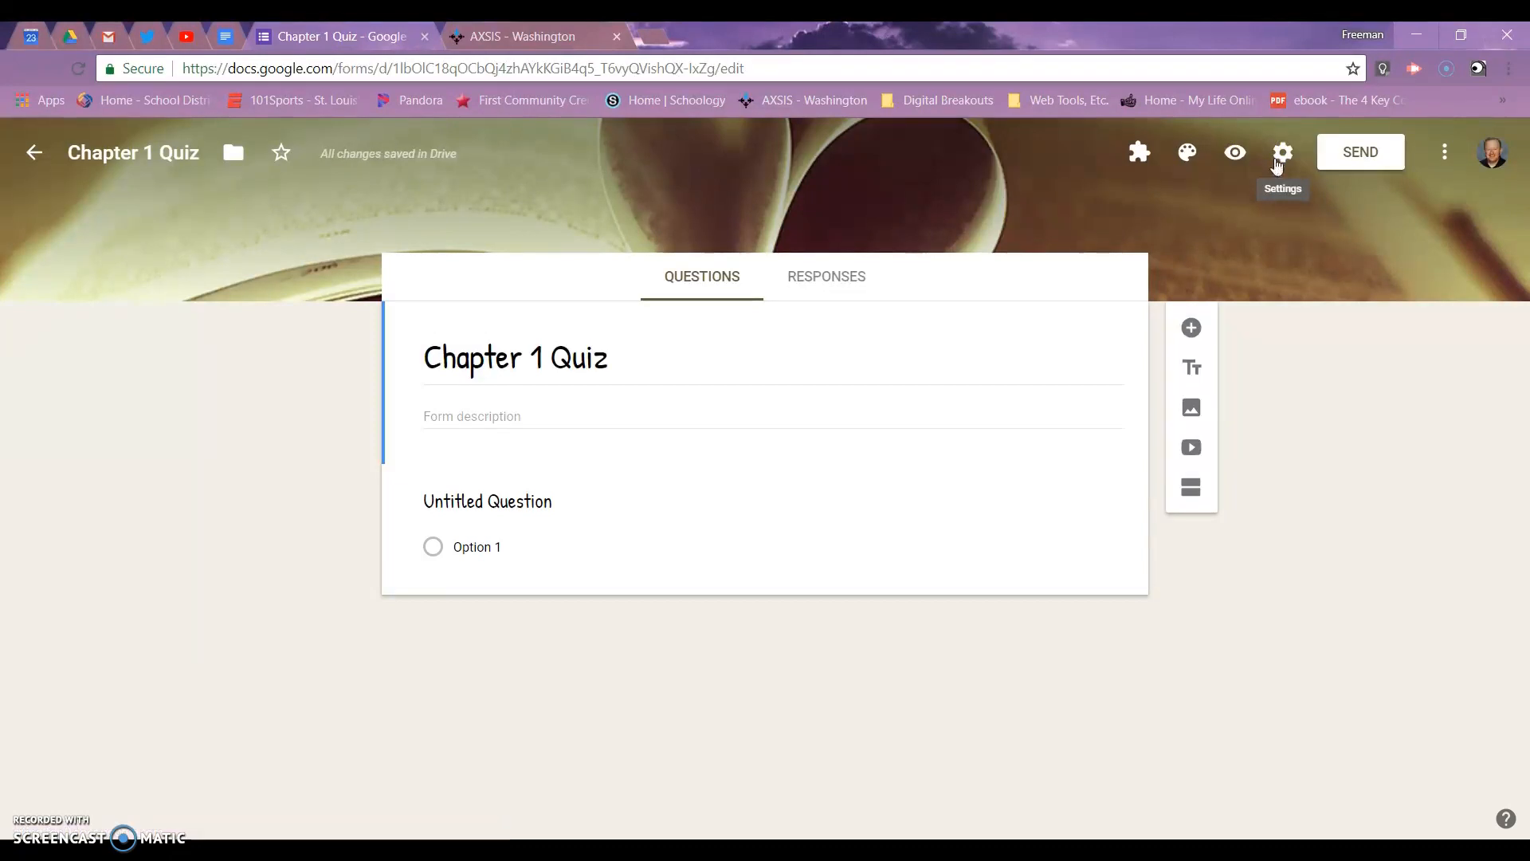
{"action": "left_click", "coordinate": [1276, 162]}
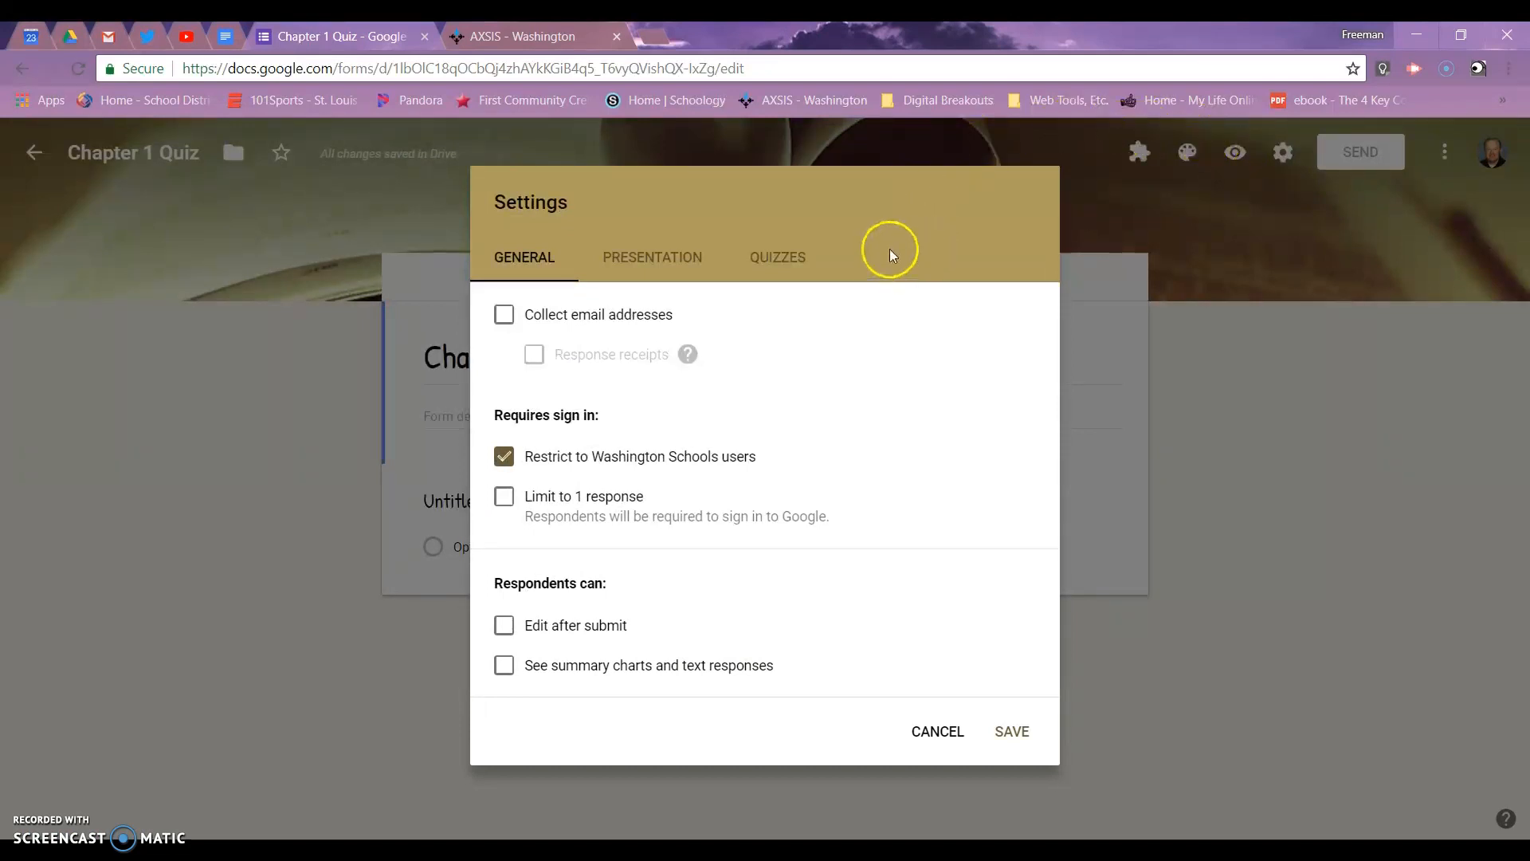
{"action": "left_click", "coordinate": [503, 316]}
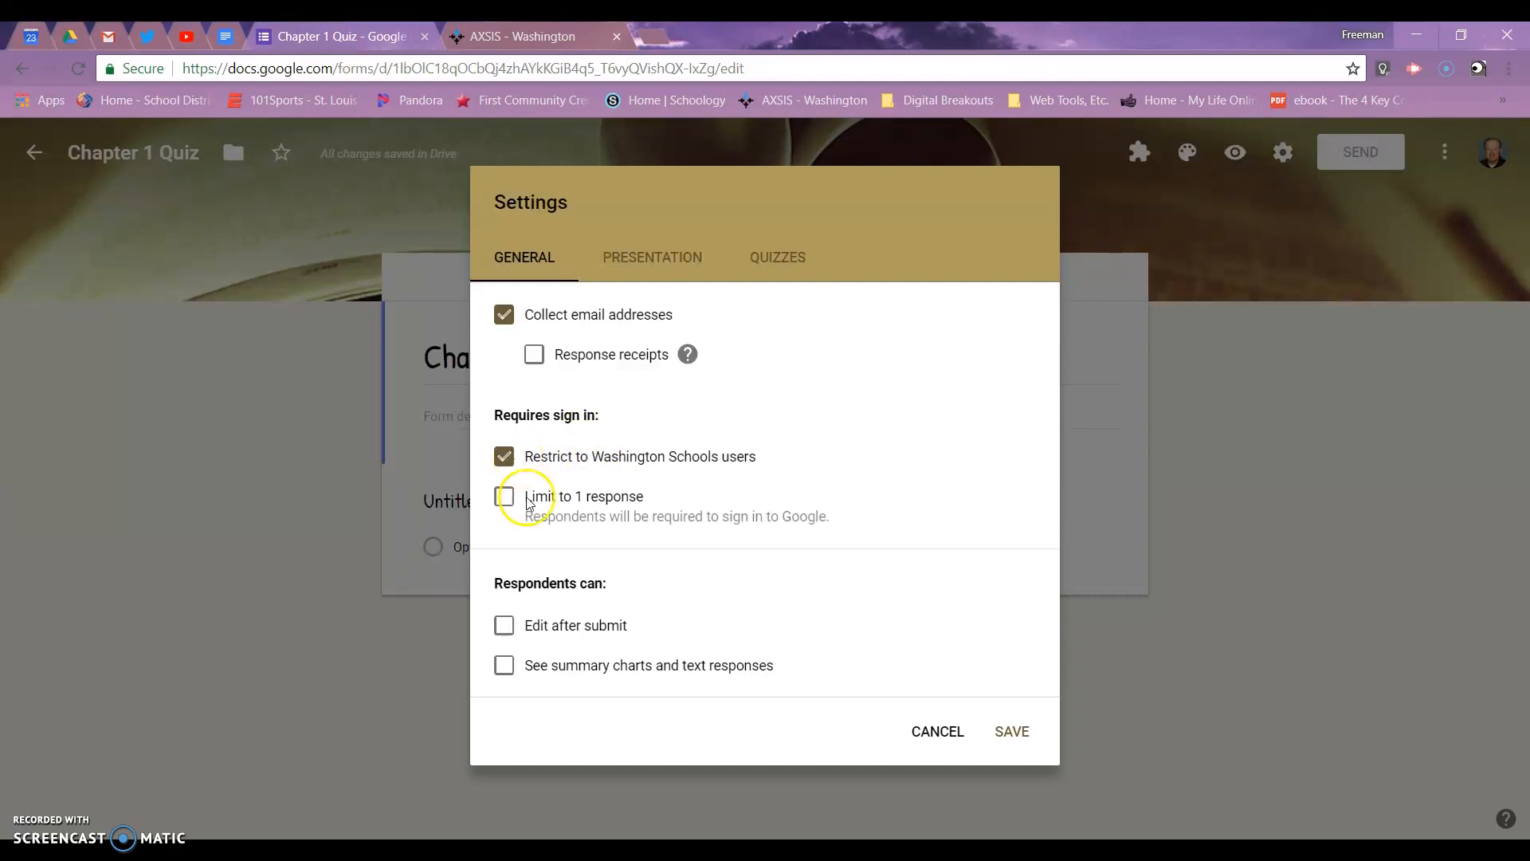
{"action": "left_click", "coordinate": [506, 497]}
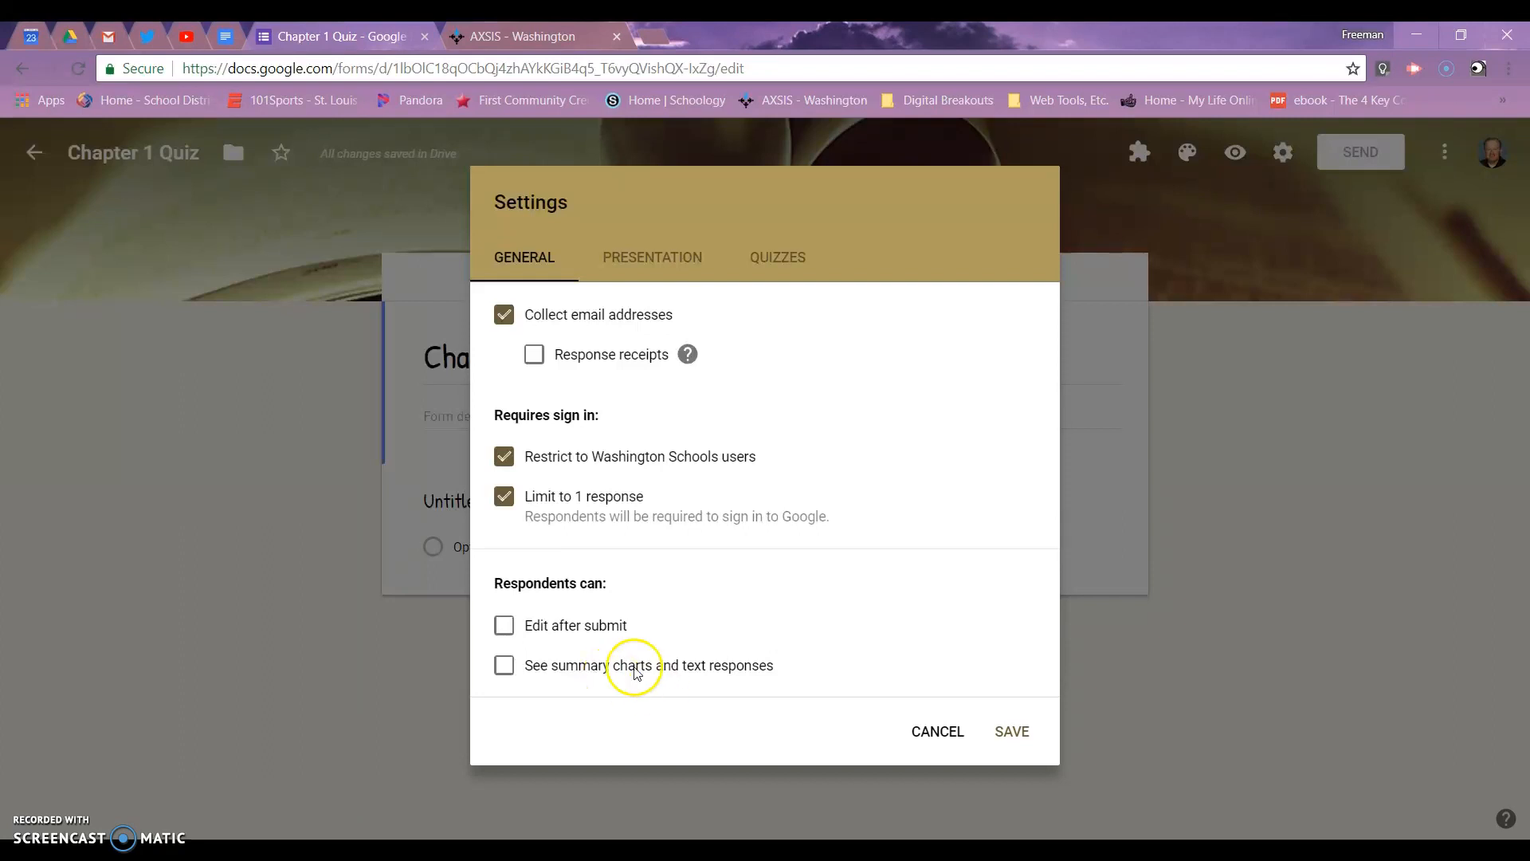
Set the form's confirmation message to "Now that you have finished your quiz, read Chapter 2 silently.".
{"action": "left_click", "coordinate": [659, 252]}
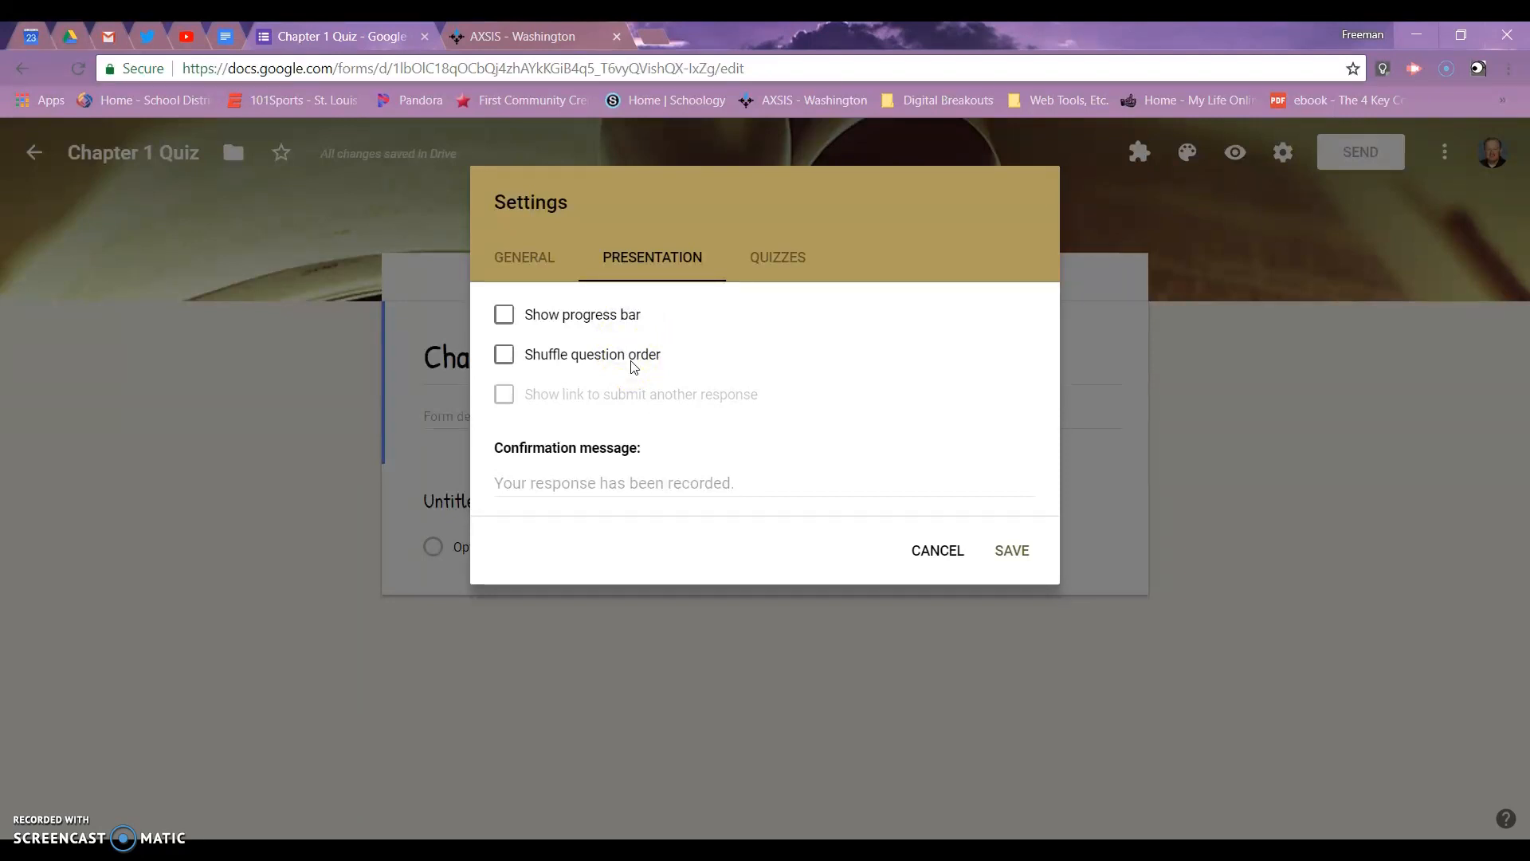
{"action": "left_click", "coordinate": [716, 485]}
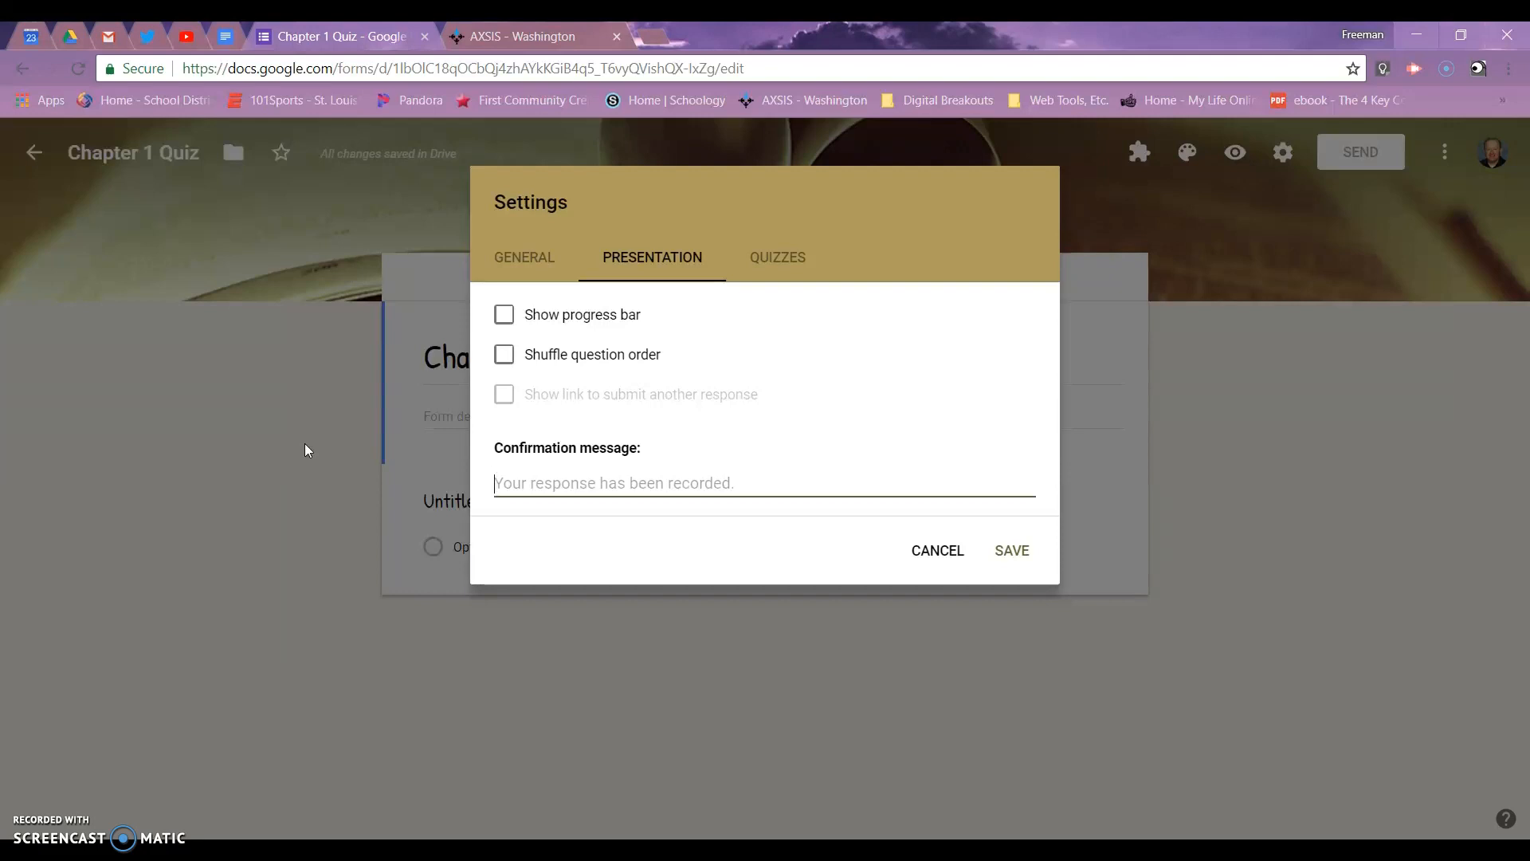
{"action": "type", "text": "NOw that you have finished your quiz, read Chapter 2 silently."}
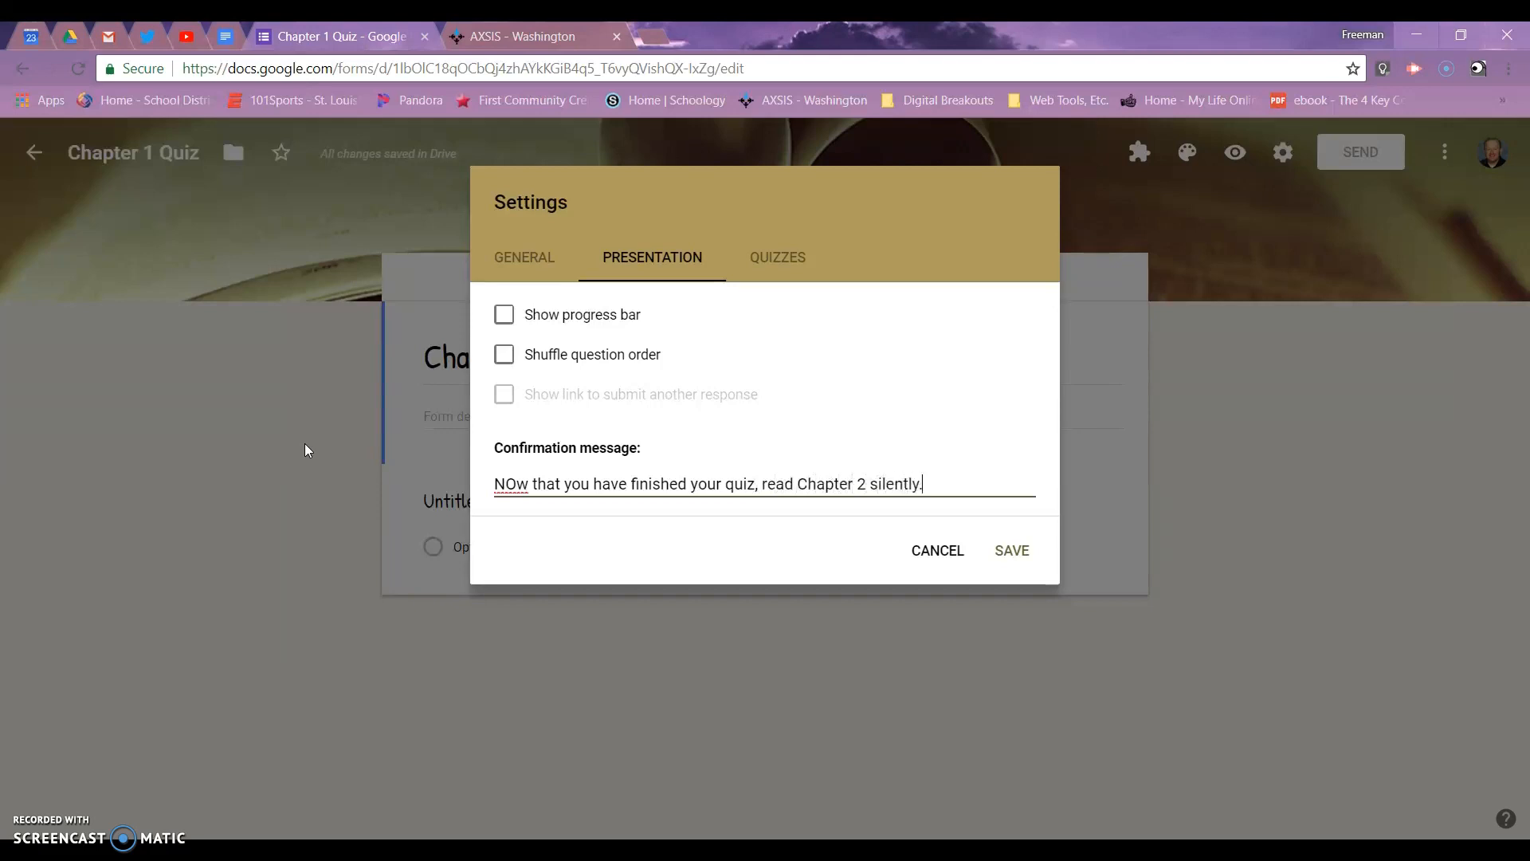
{"action": "left_click", "coordinate": [515, 475]}
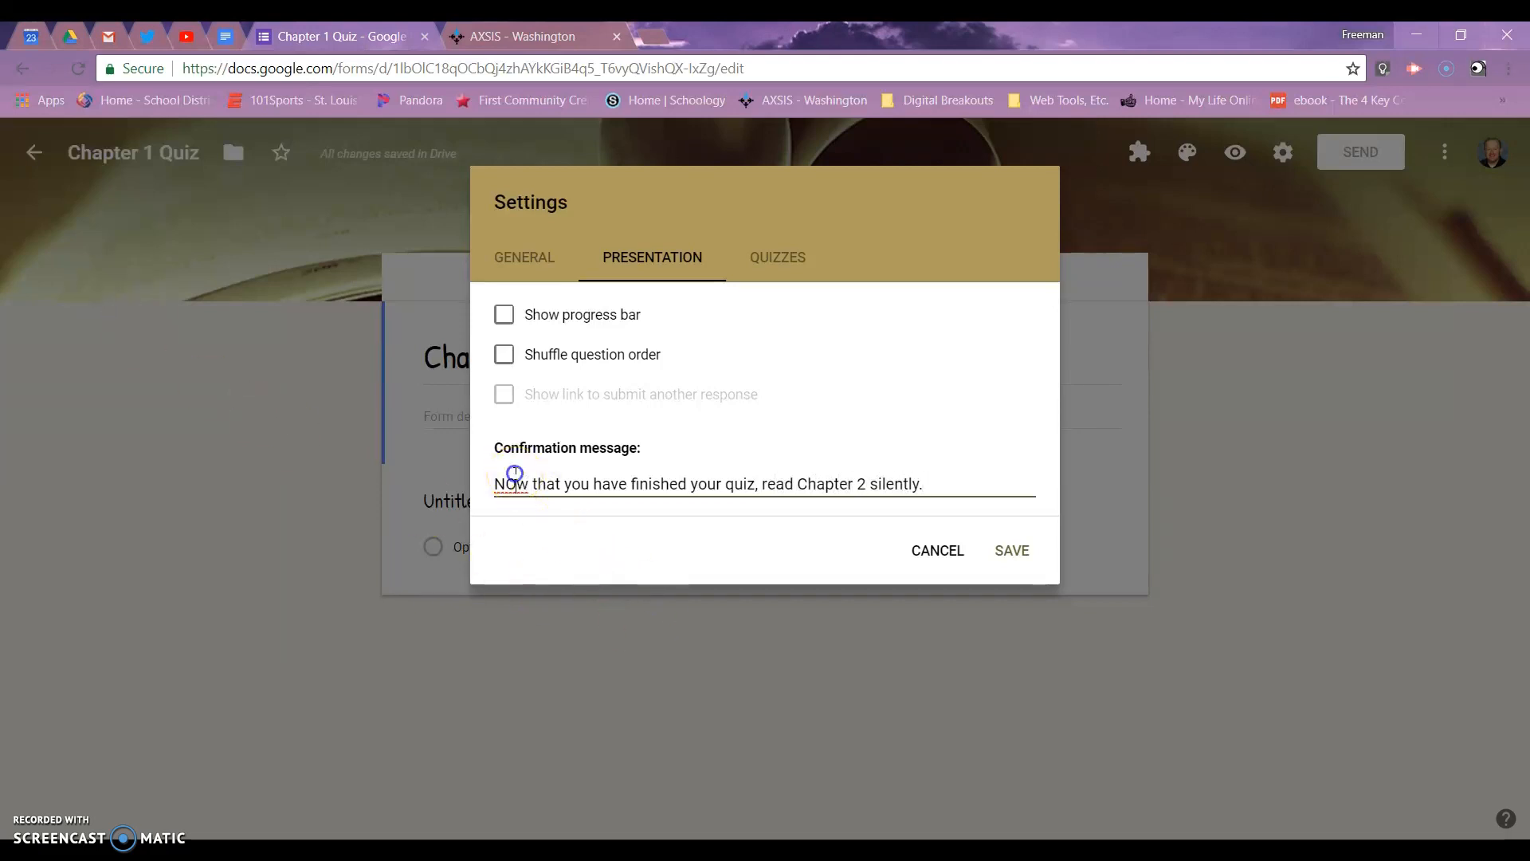
{"action": "key", "text": "BackSpace"}
{"action": "type", "text": "o"}
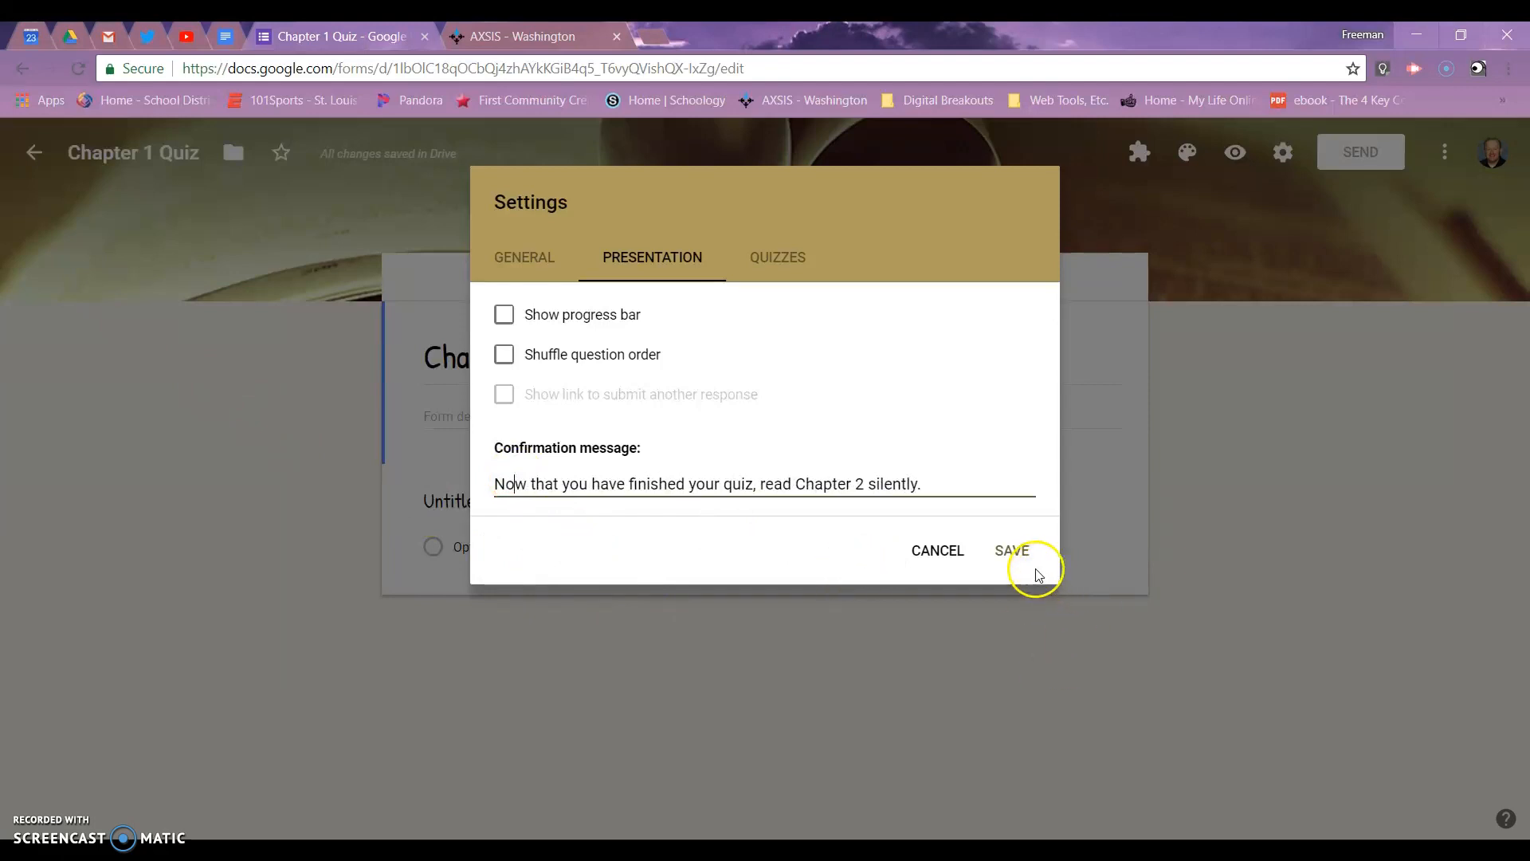
Review the form's quiz options, save the settings and return to the question editor.
{"action": "left_click", "coordinate": [767, 268]}
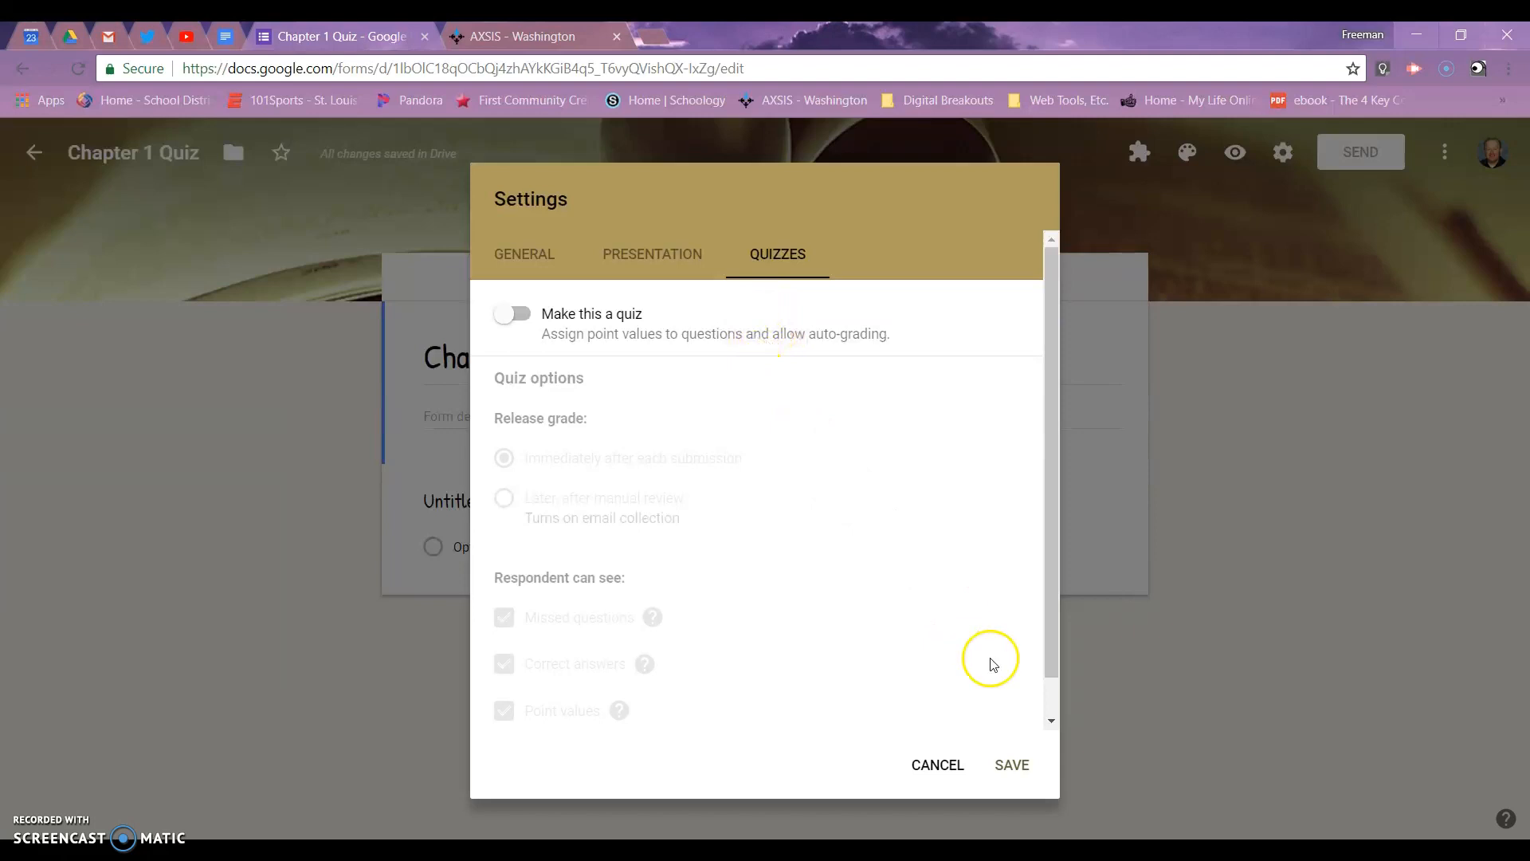
{"action": "left_click", "coordinate": [1014, 767]}
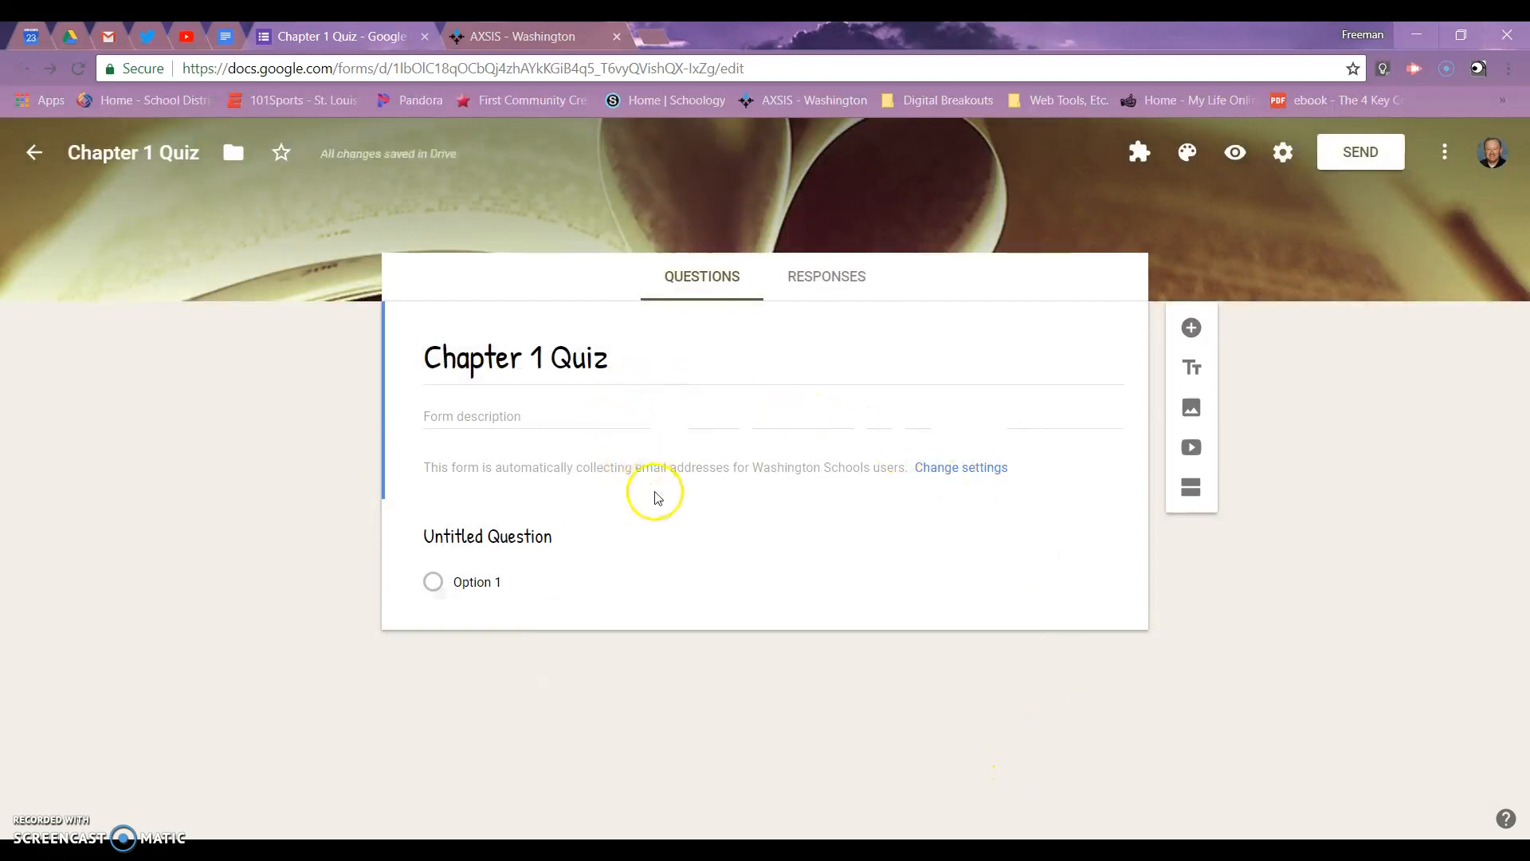
{"action": "left_click", "coordinate": [922, 612]}
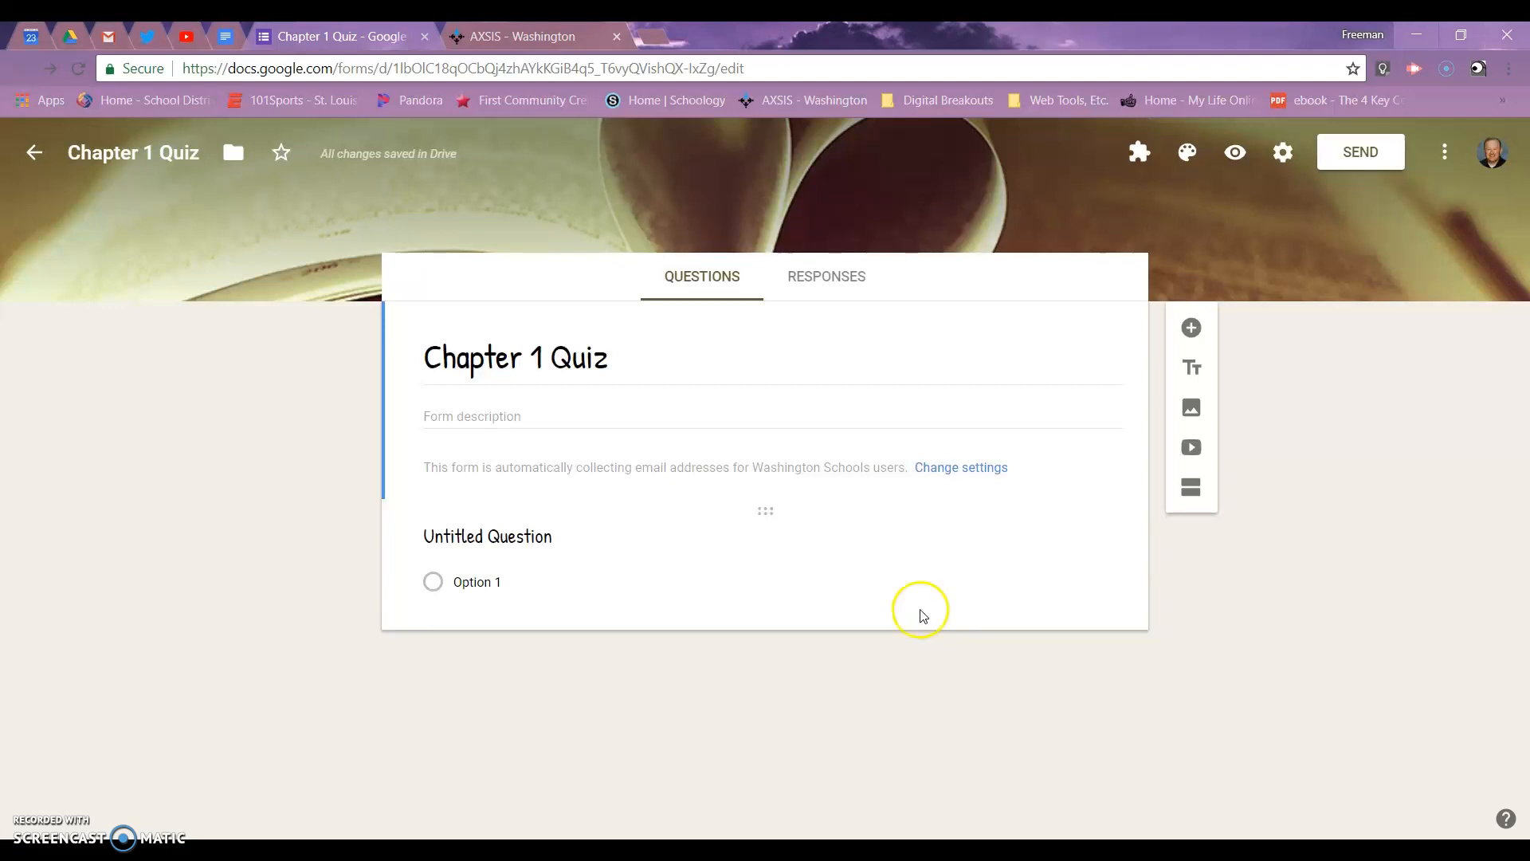